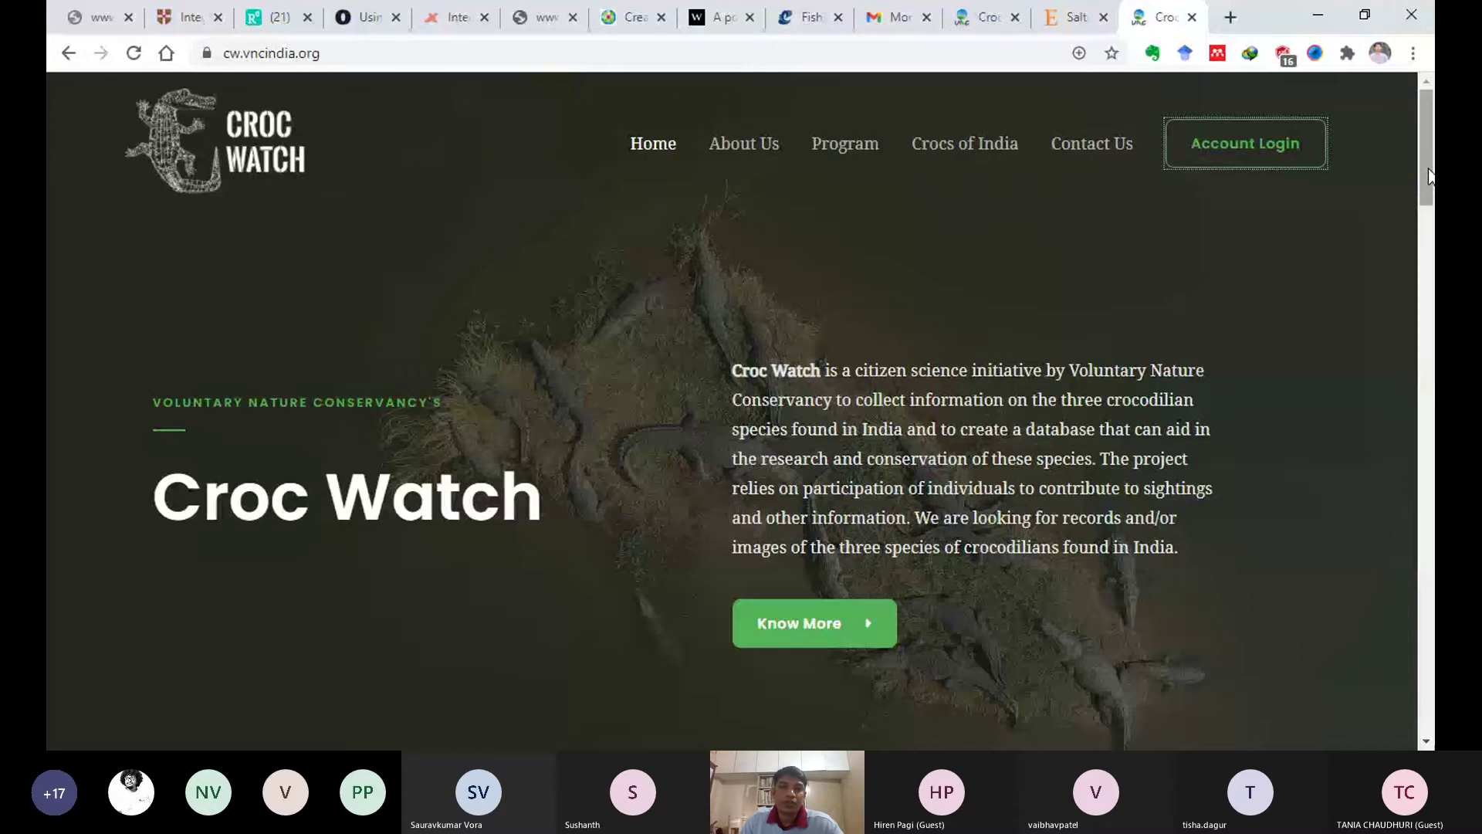
Look over the Croc Watch home page, then open the account dashboard and start a new observation submission
drag(1428, 176, 1424, 472)
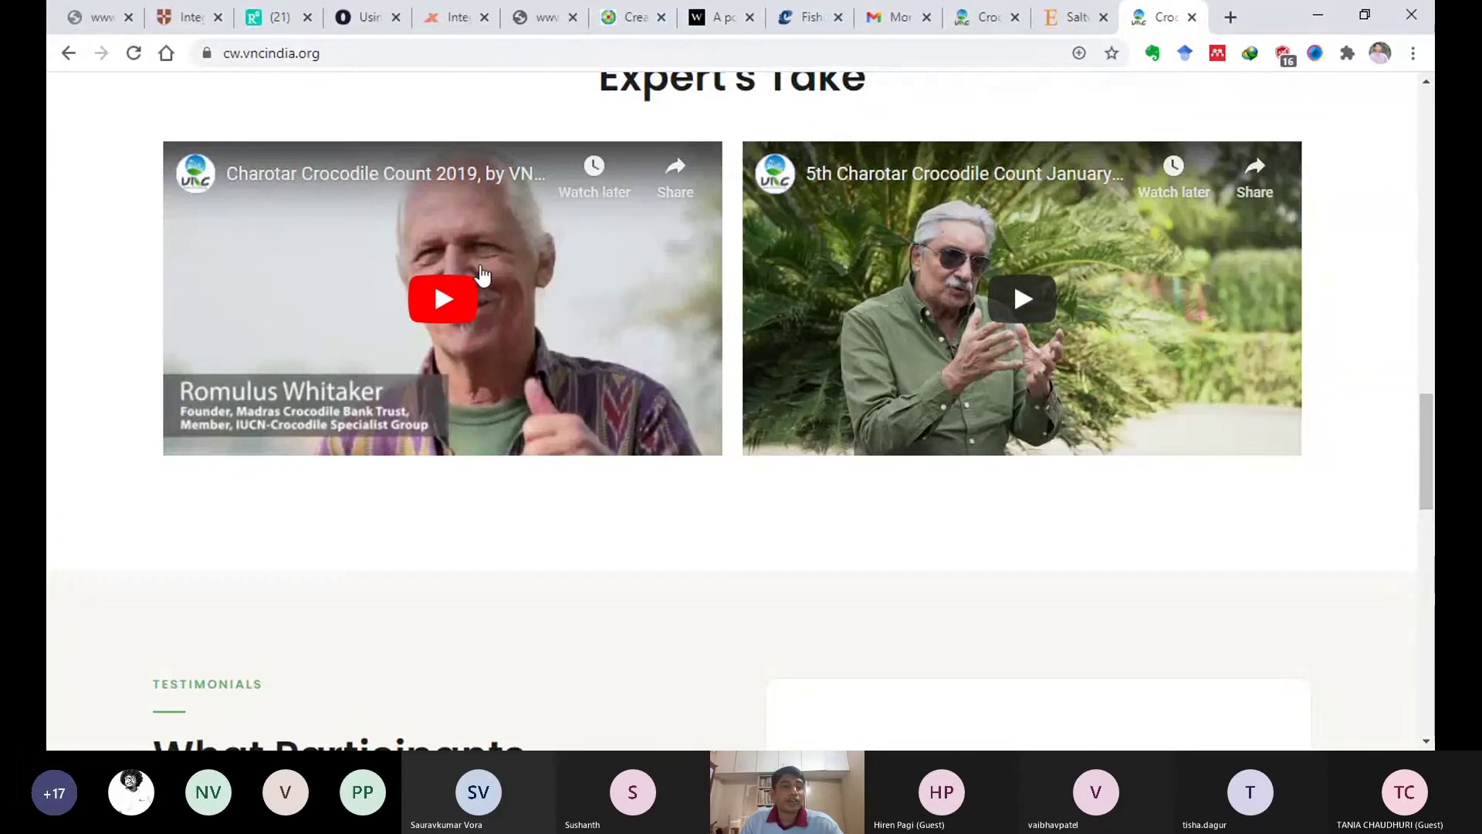
drag(1430, 462, 1431, 131)
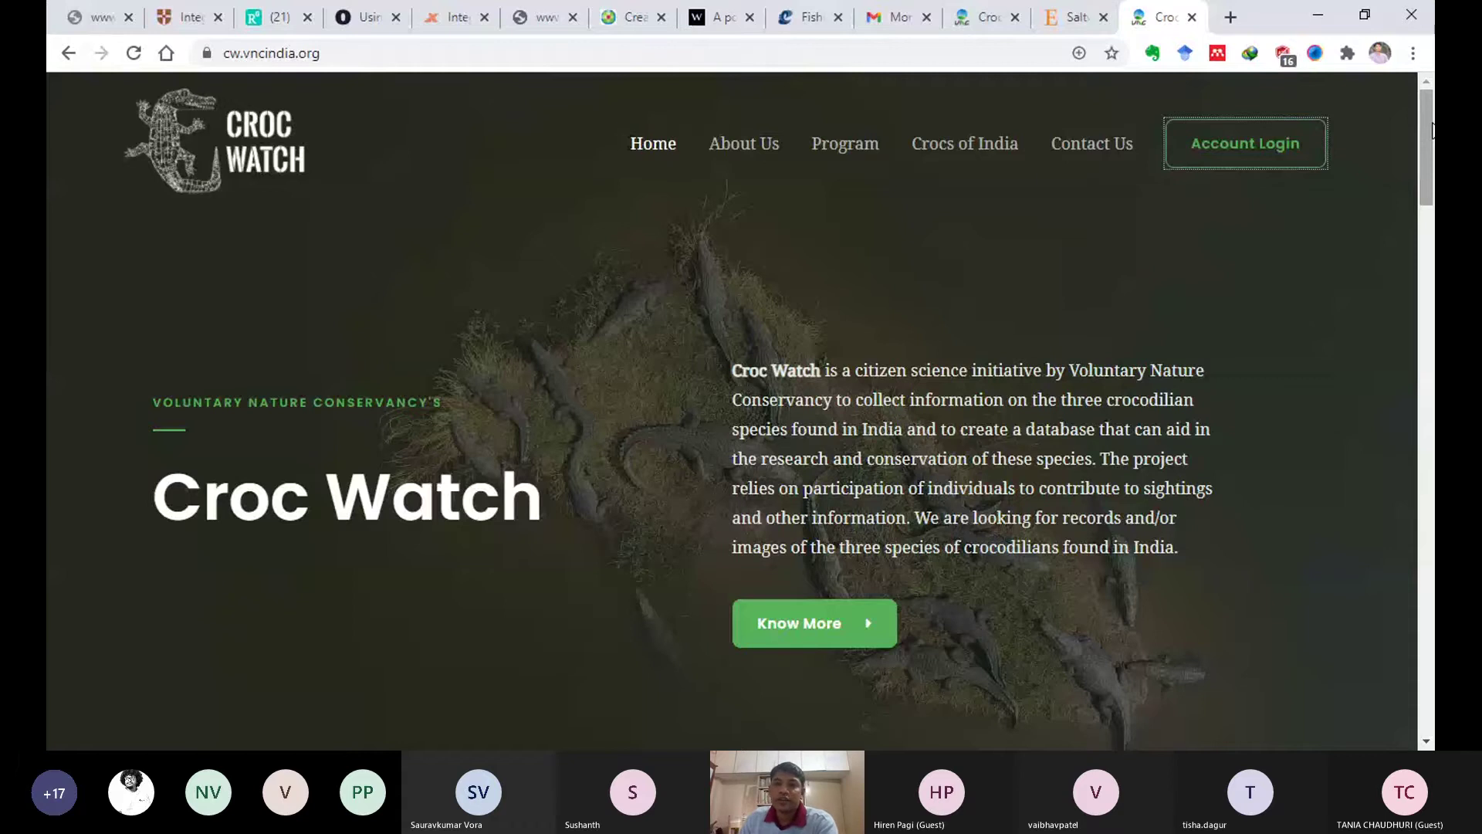
click(1233, 158)
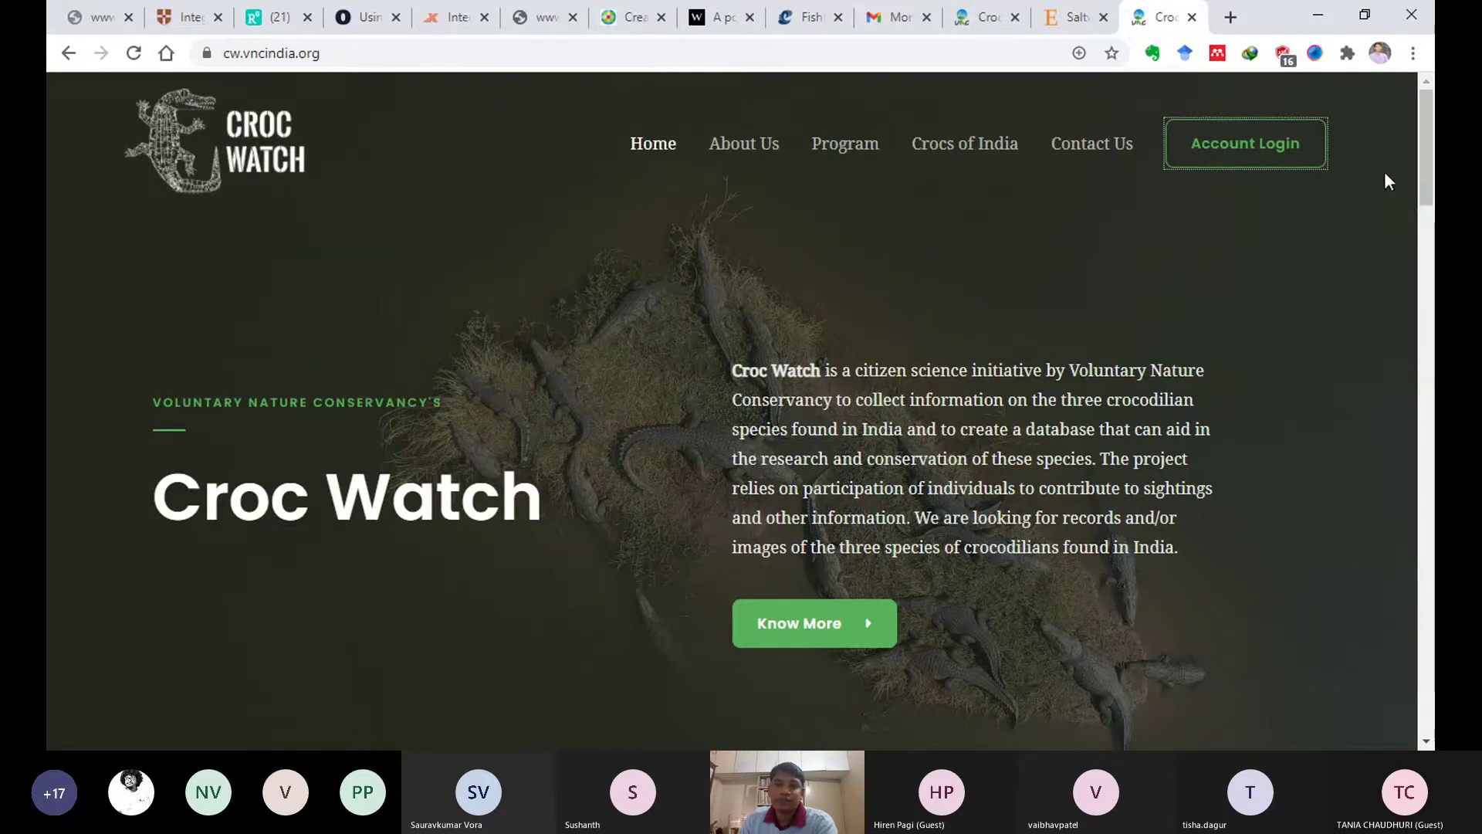
click(1237, 146)
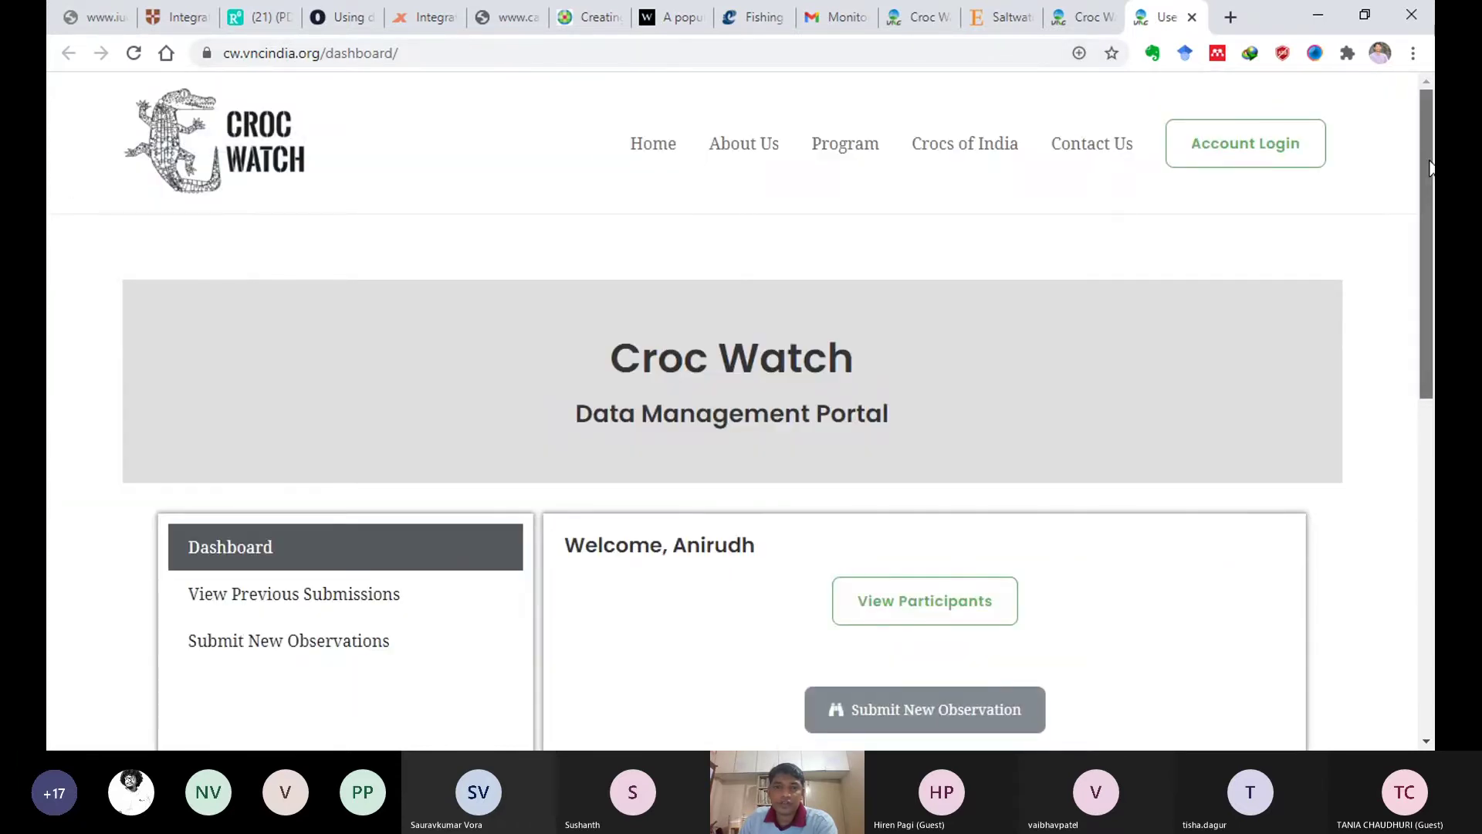
drag(1428, 168, 1427, 308)
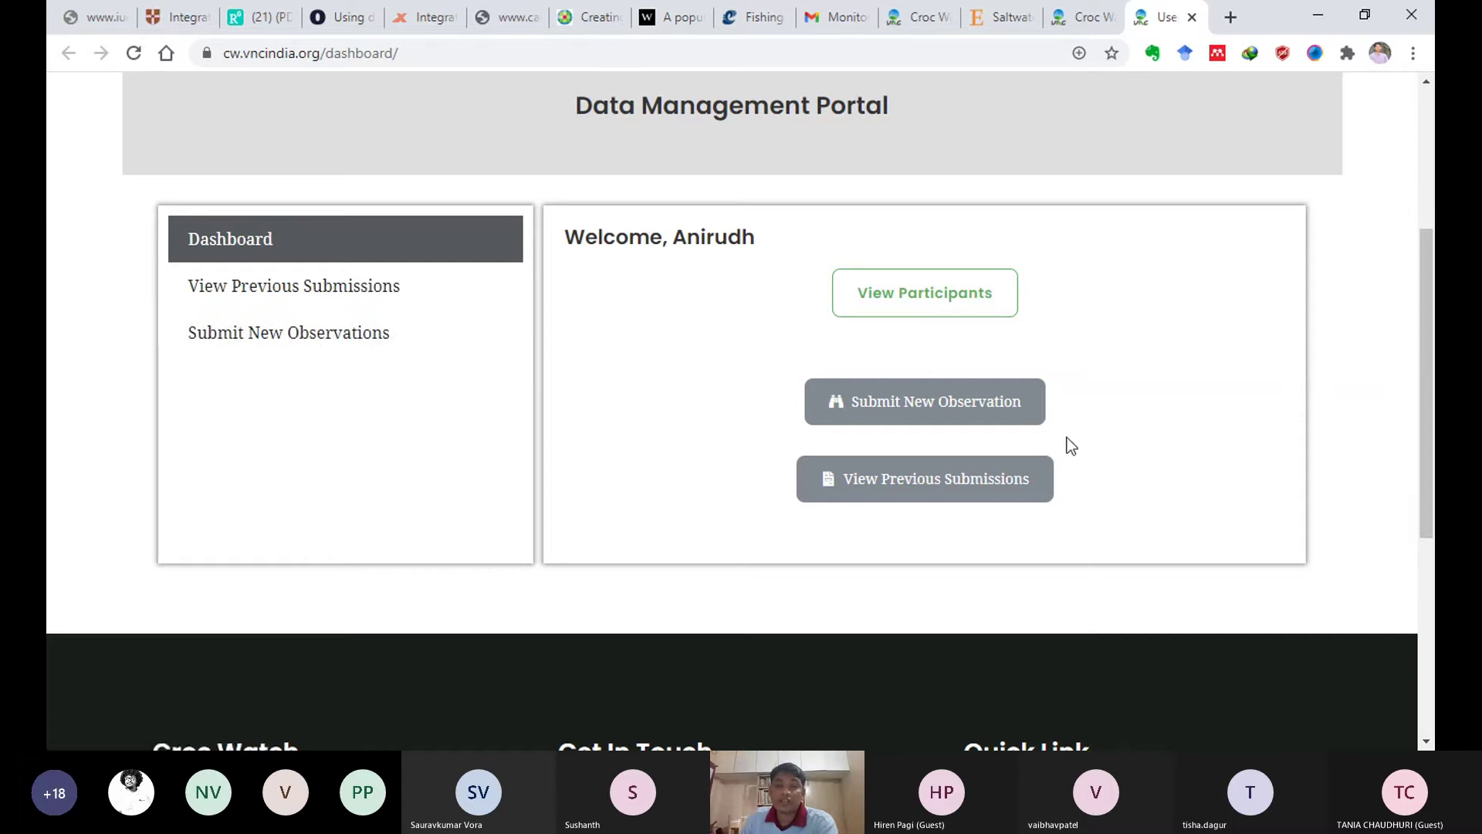
click(988, 406)
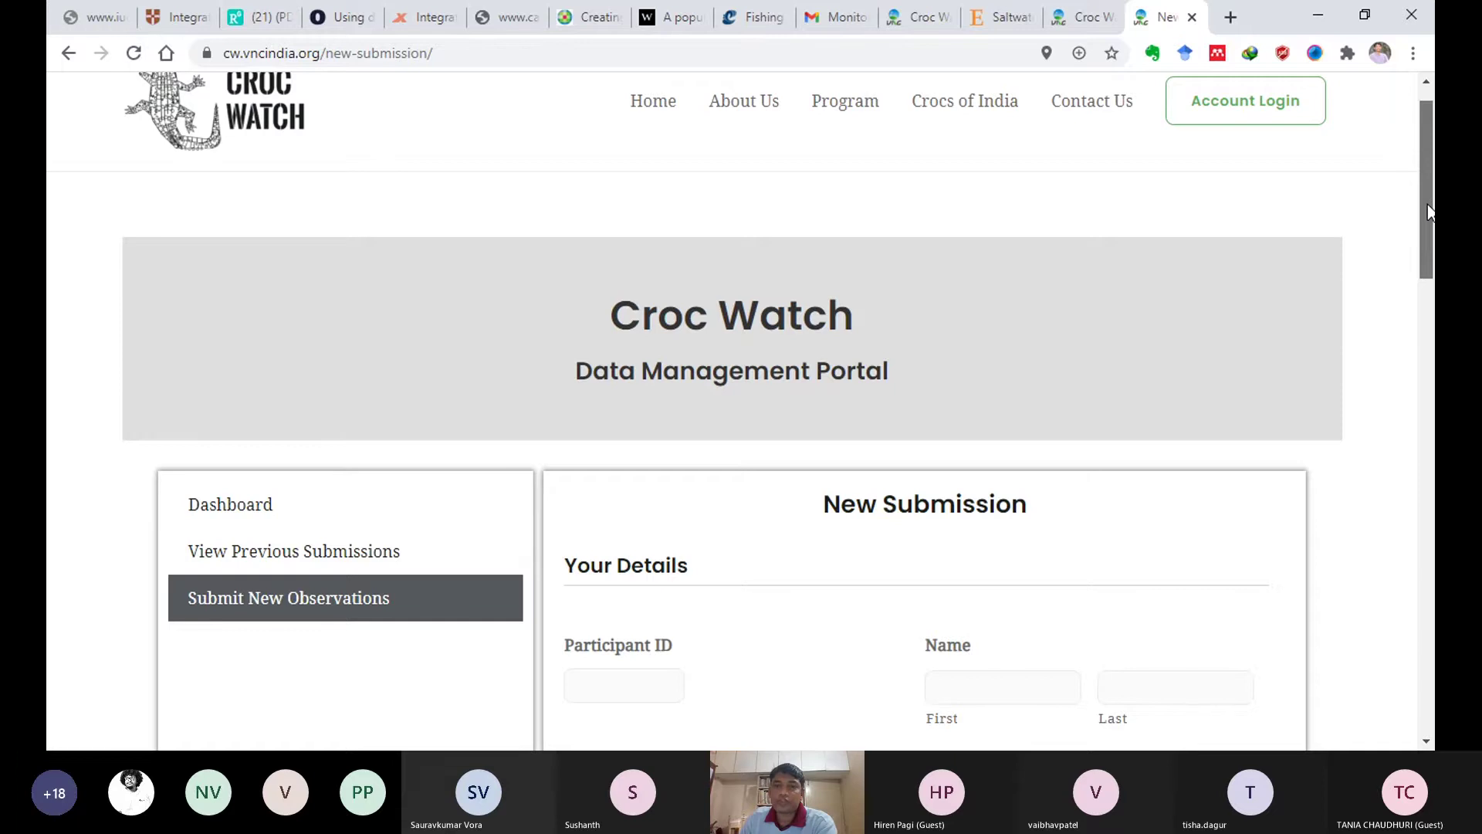
Mark the sighting as inside a protected area and select Girnar Wildlife Sanctuary in Gujarat
drag(1428, 203, 1433, 233)
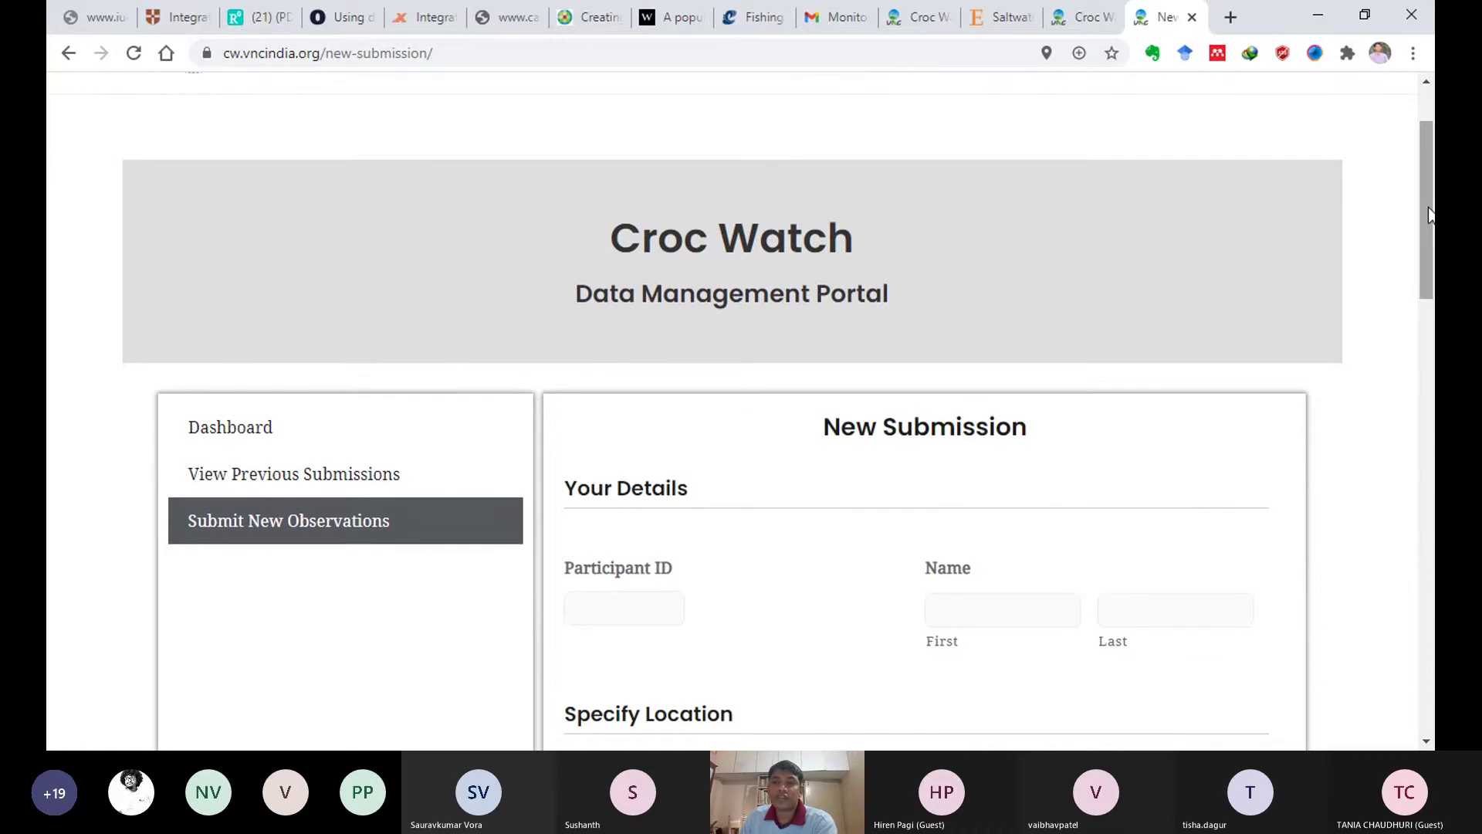
drag(1429, 214, 1401, 291)
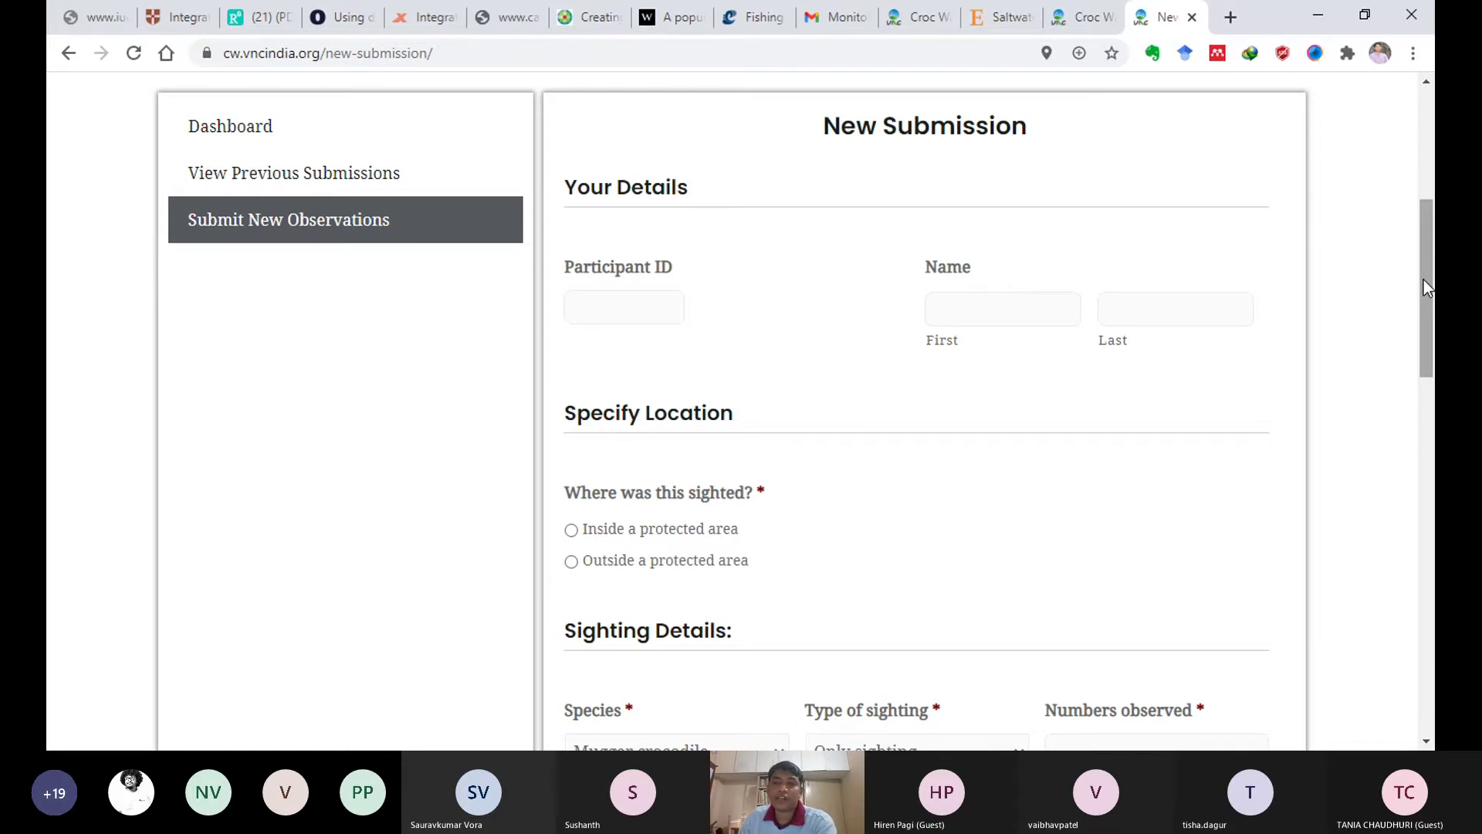
drag(1423, 279, 1432, 311)
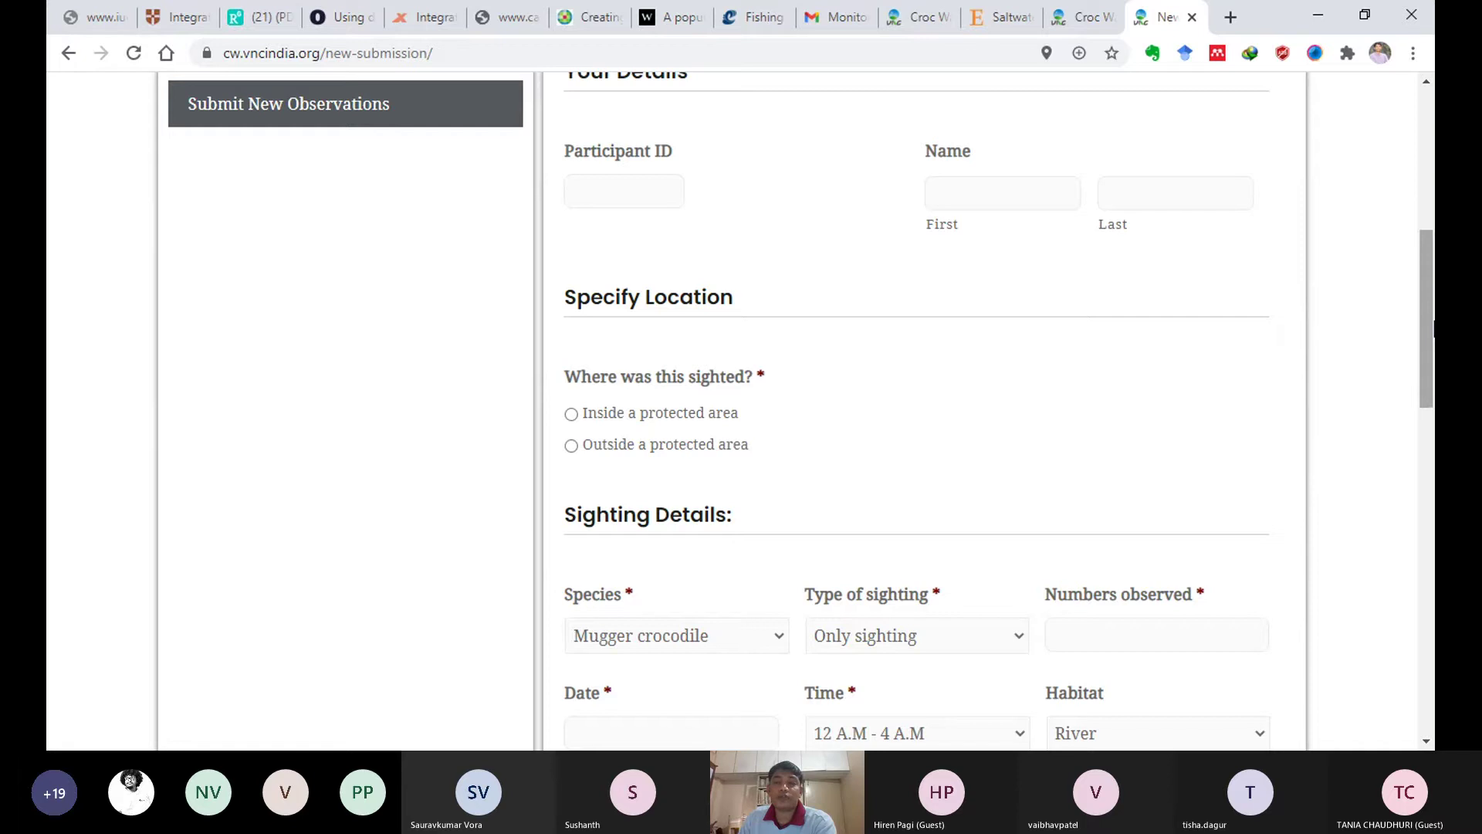
scroll(864, 294, down, 1)
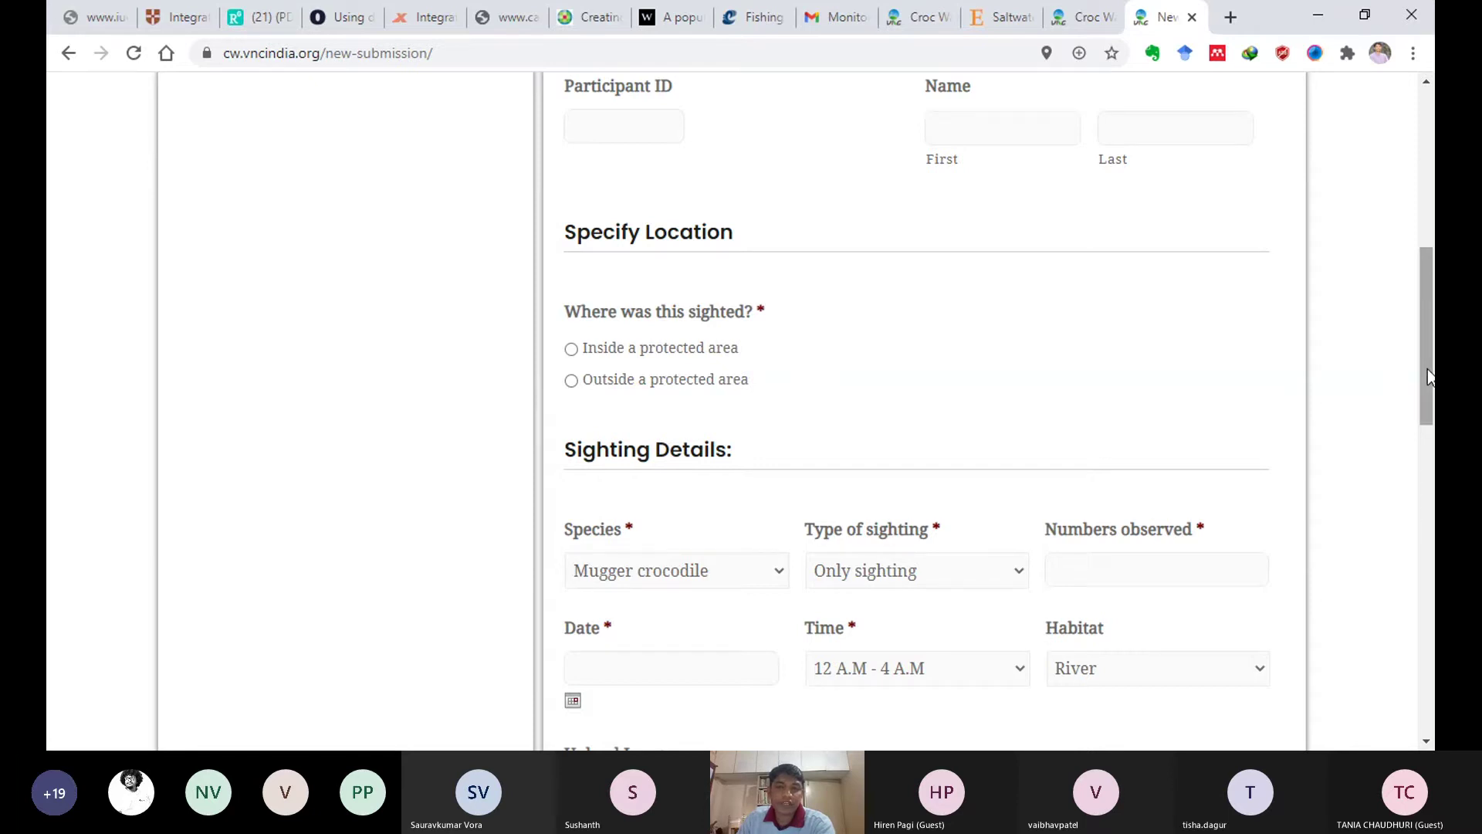
click(572, 350)
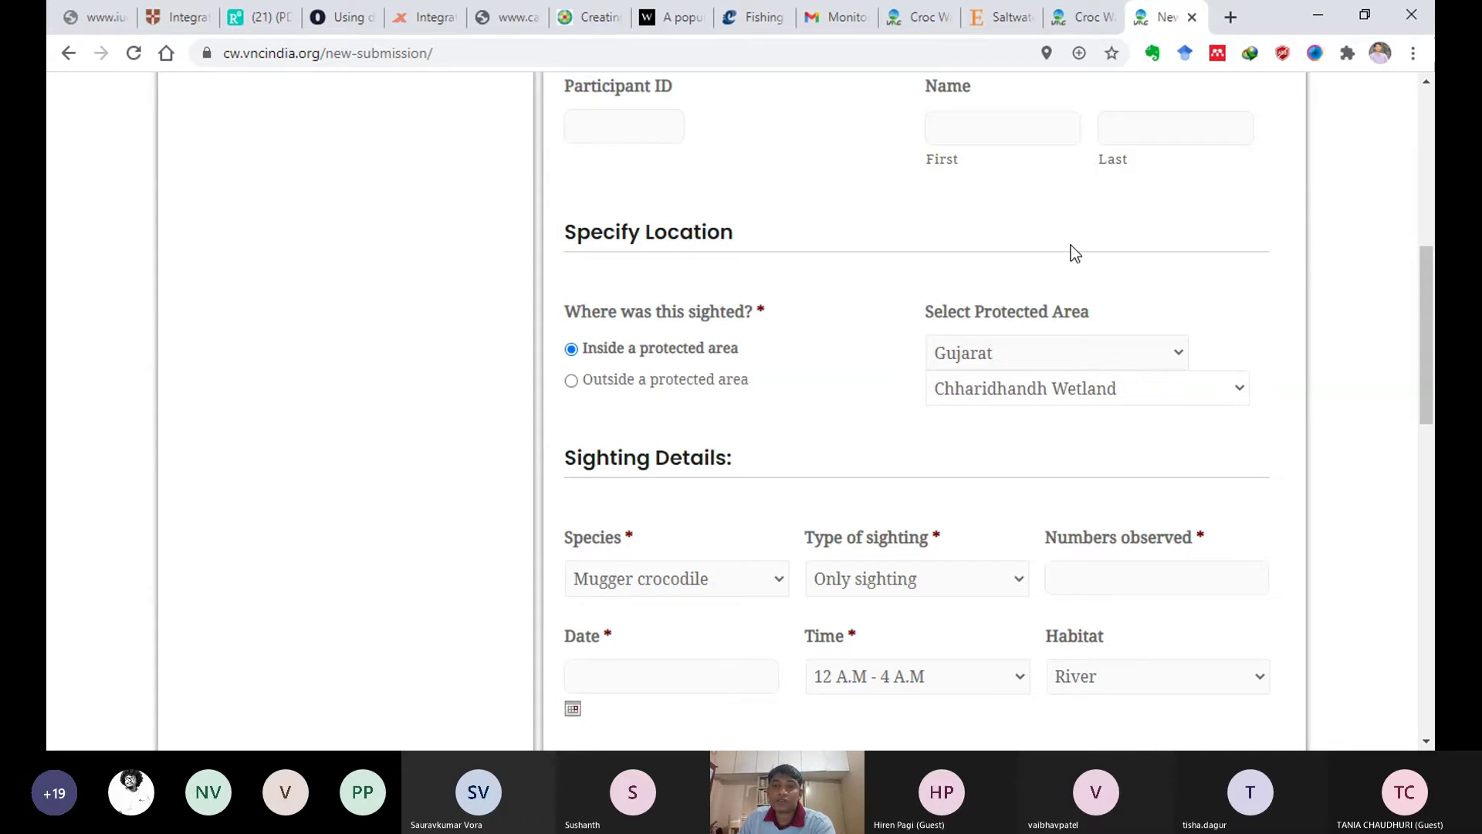
scroll(1276, 397, down, 1)
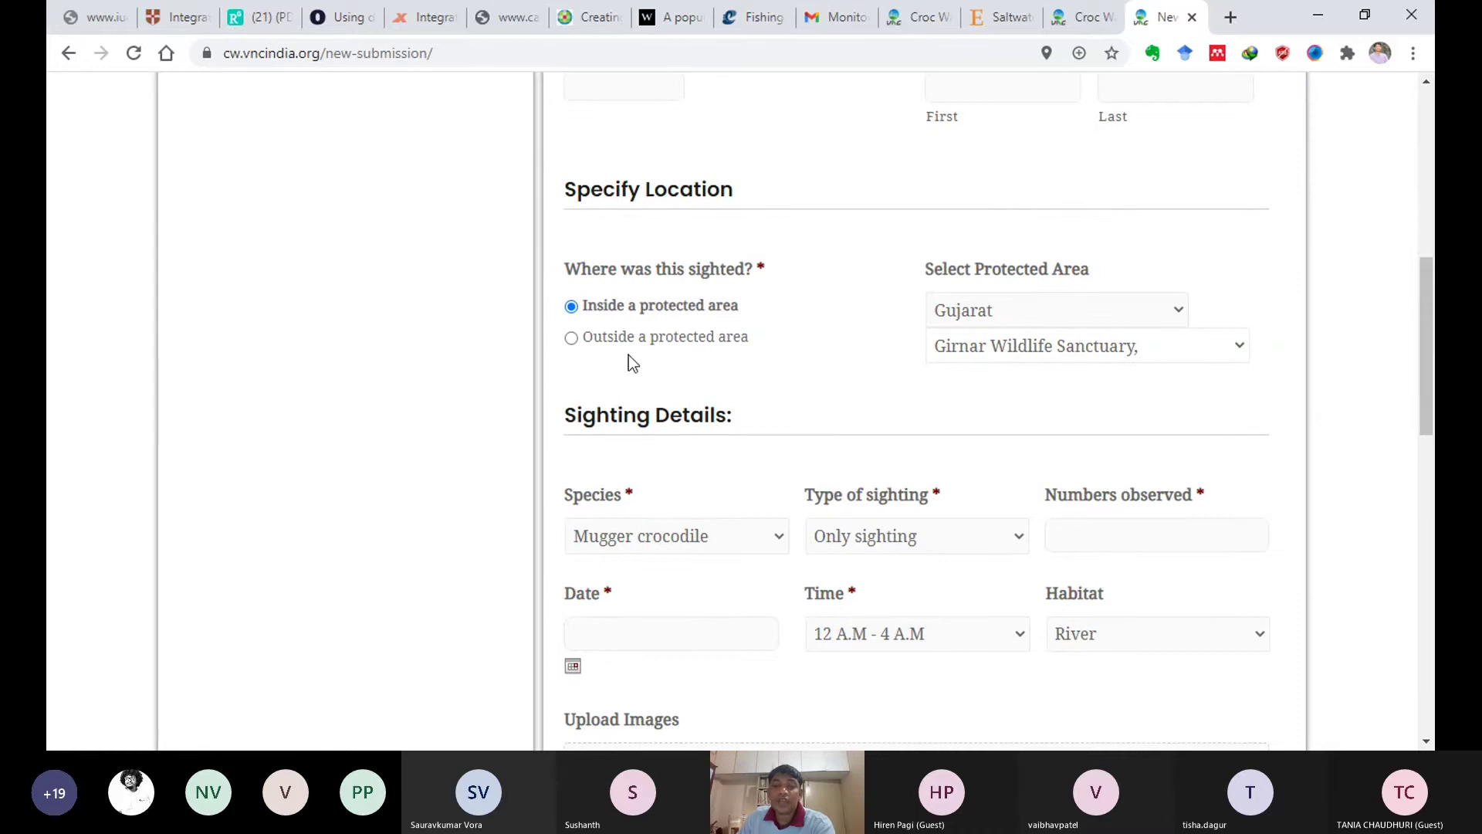
Mark the sighting as outside a protected area and have the location fetched automatically
click(571, 338)
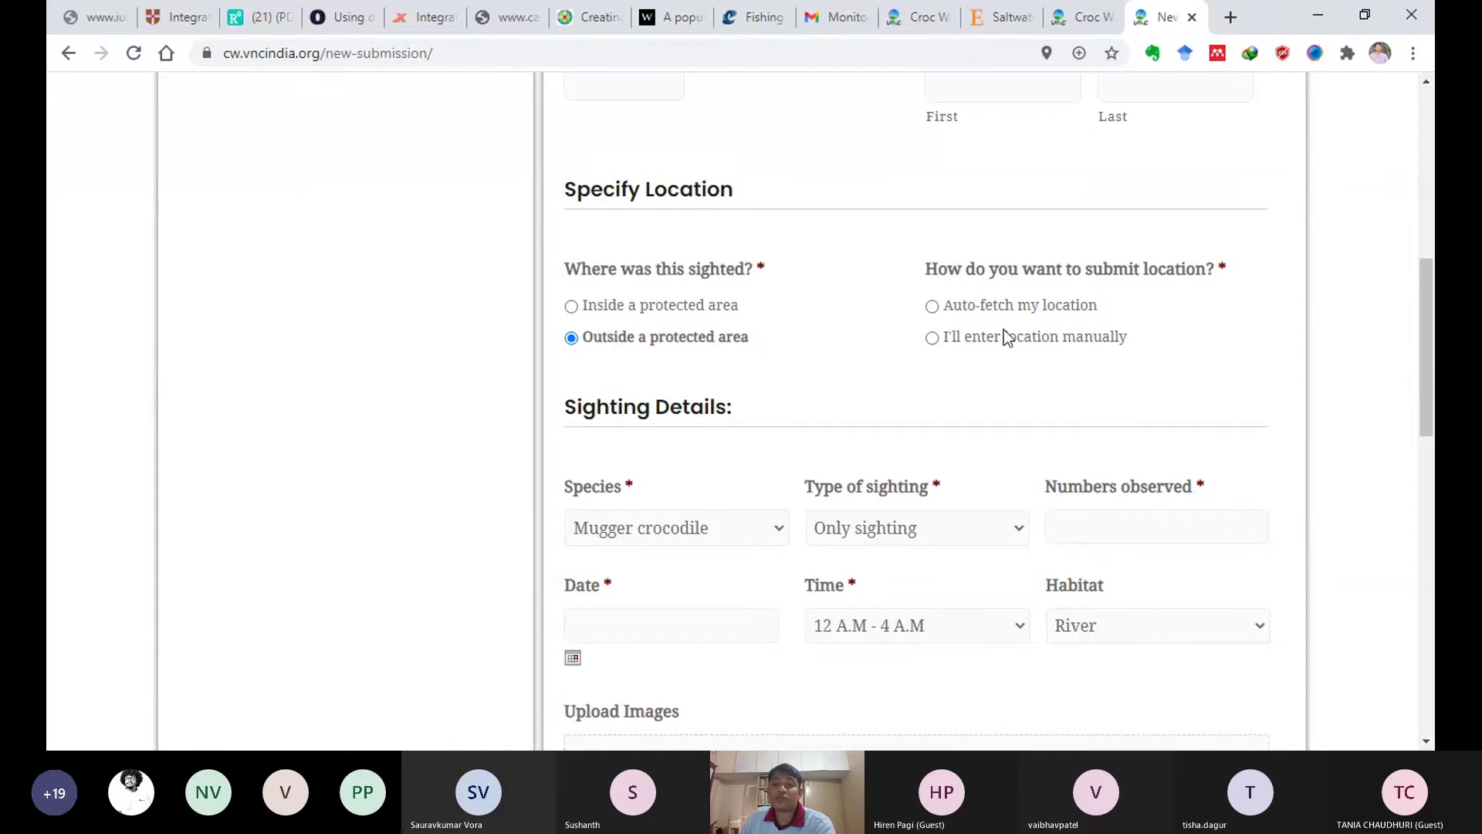
click(932, 307)
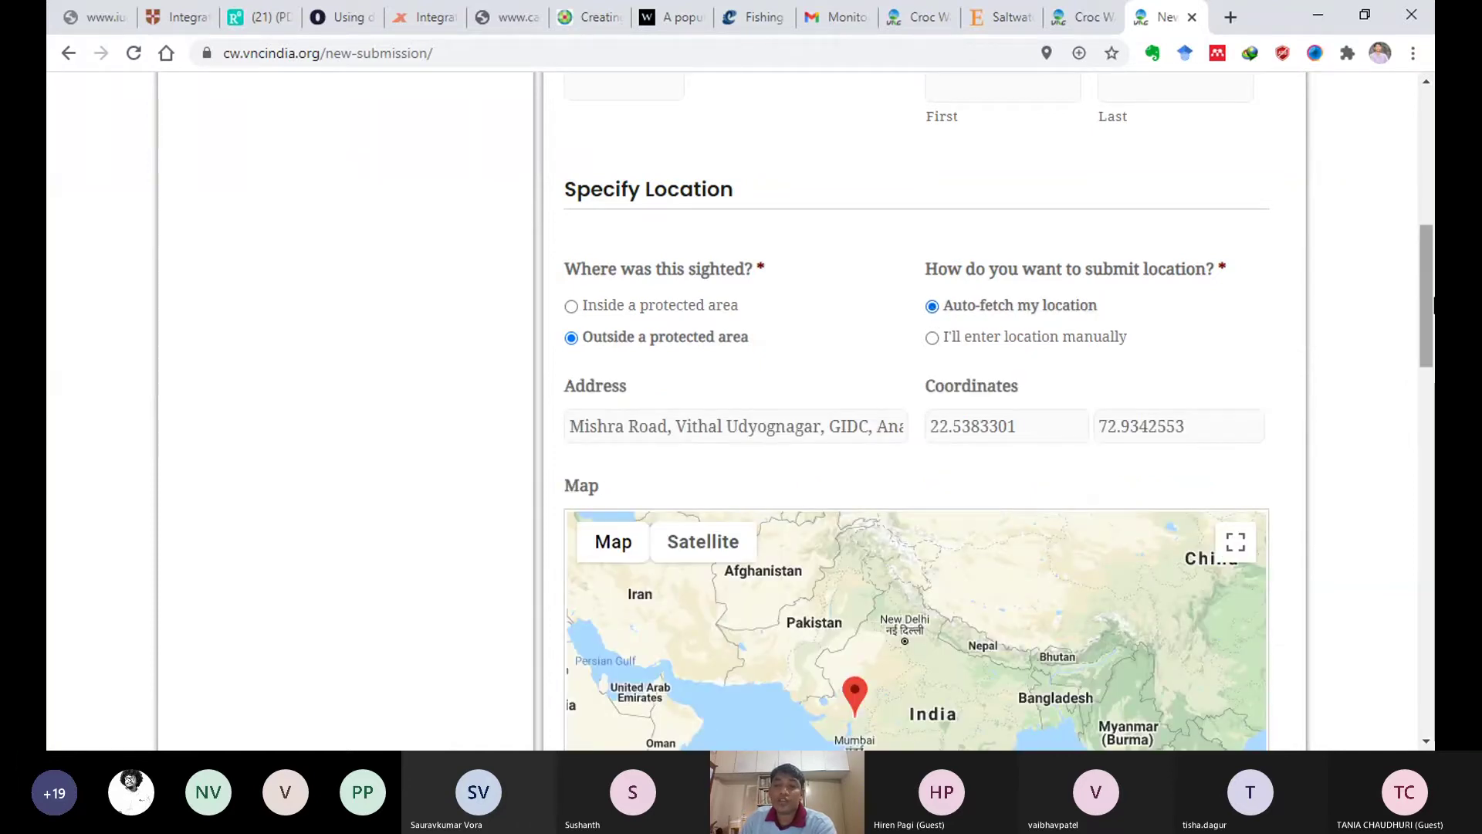
scroll(916, 409, down, 1)
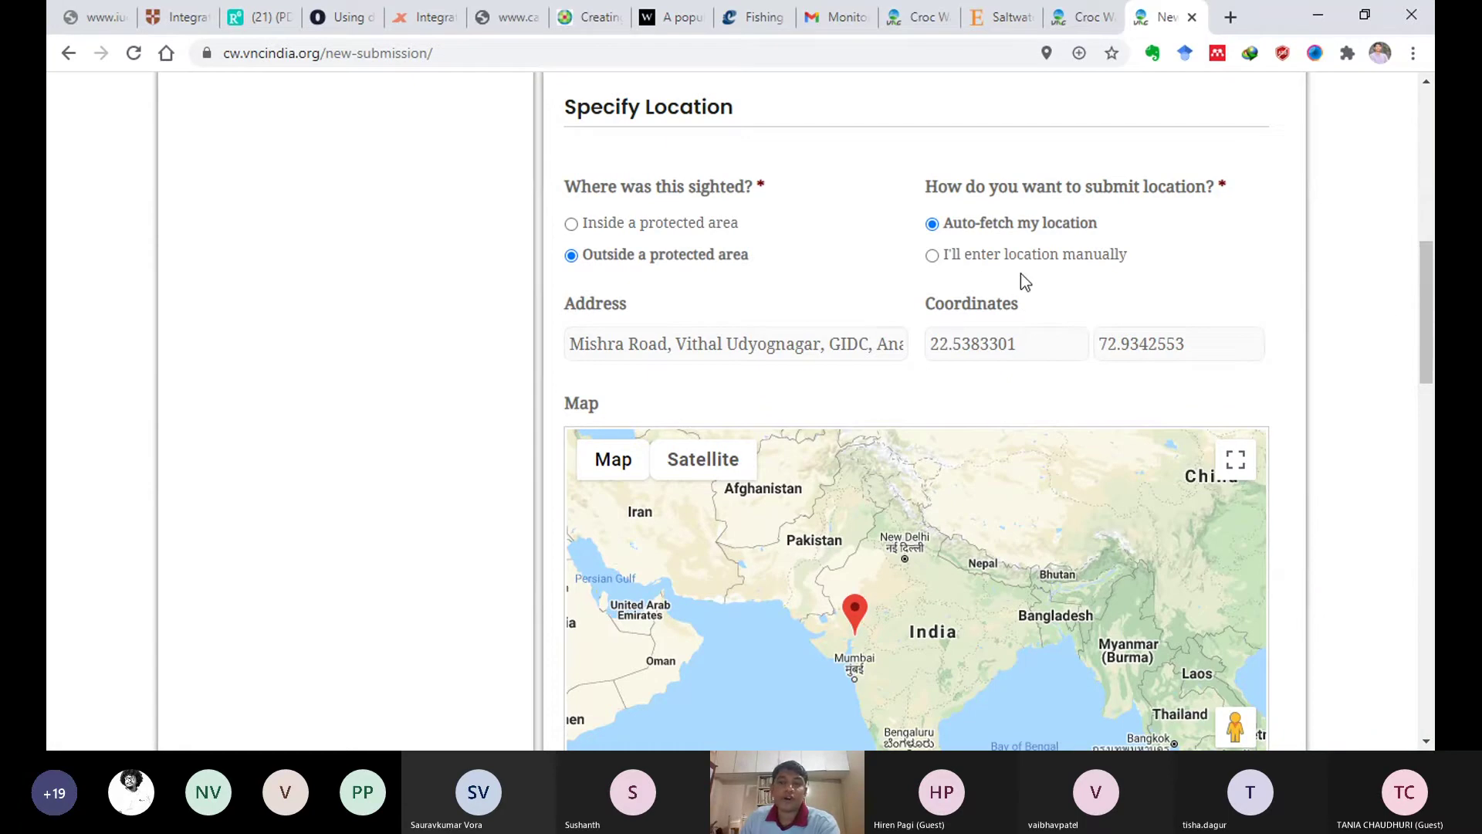
Choose to enter the location manually and fill in the address with a saved one
click(933, 257)
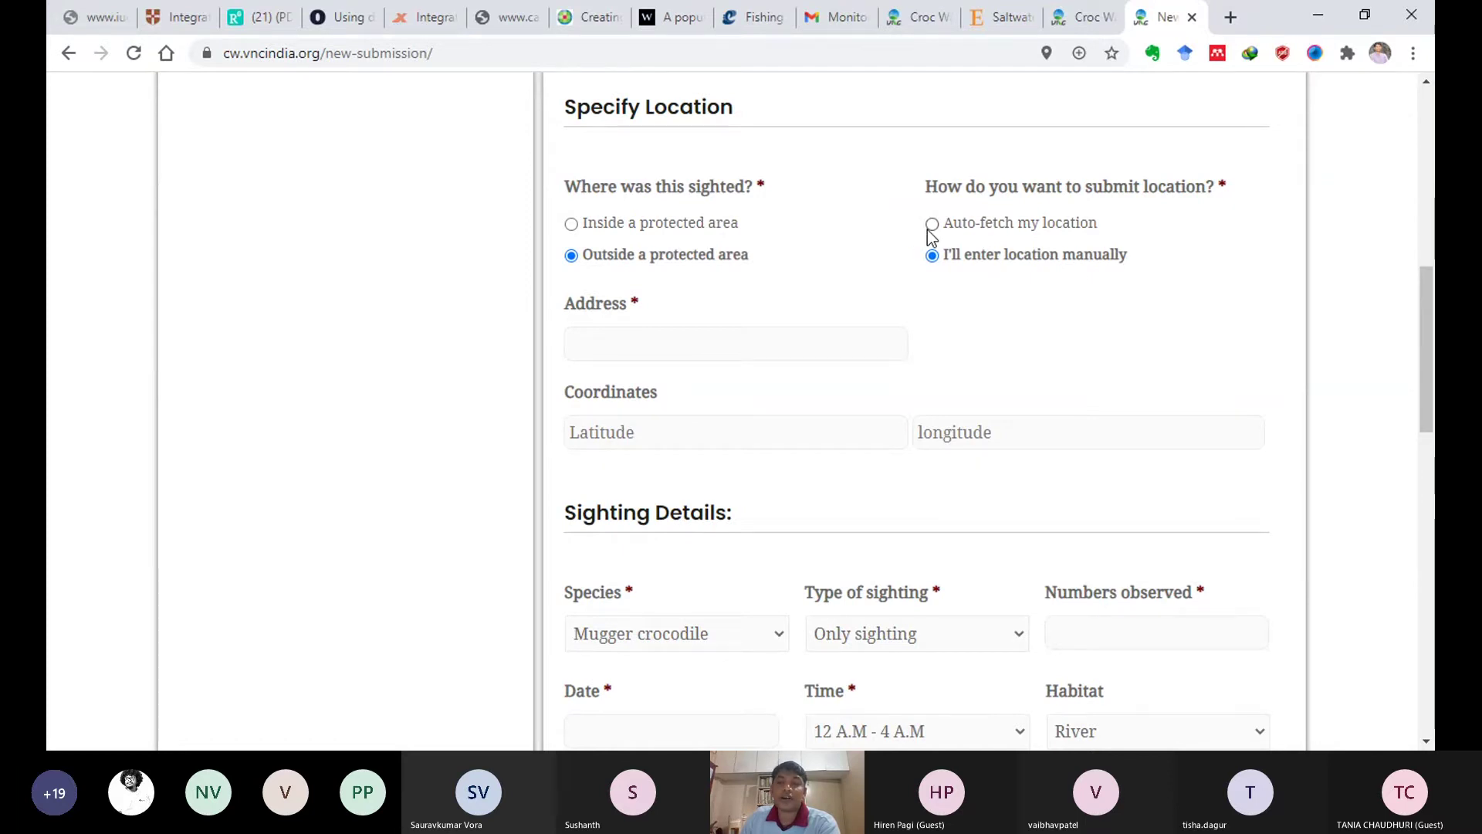
click(613, 345)
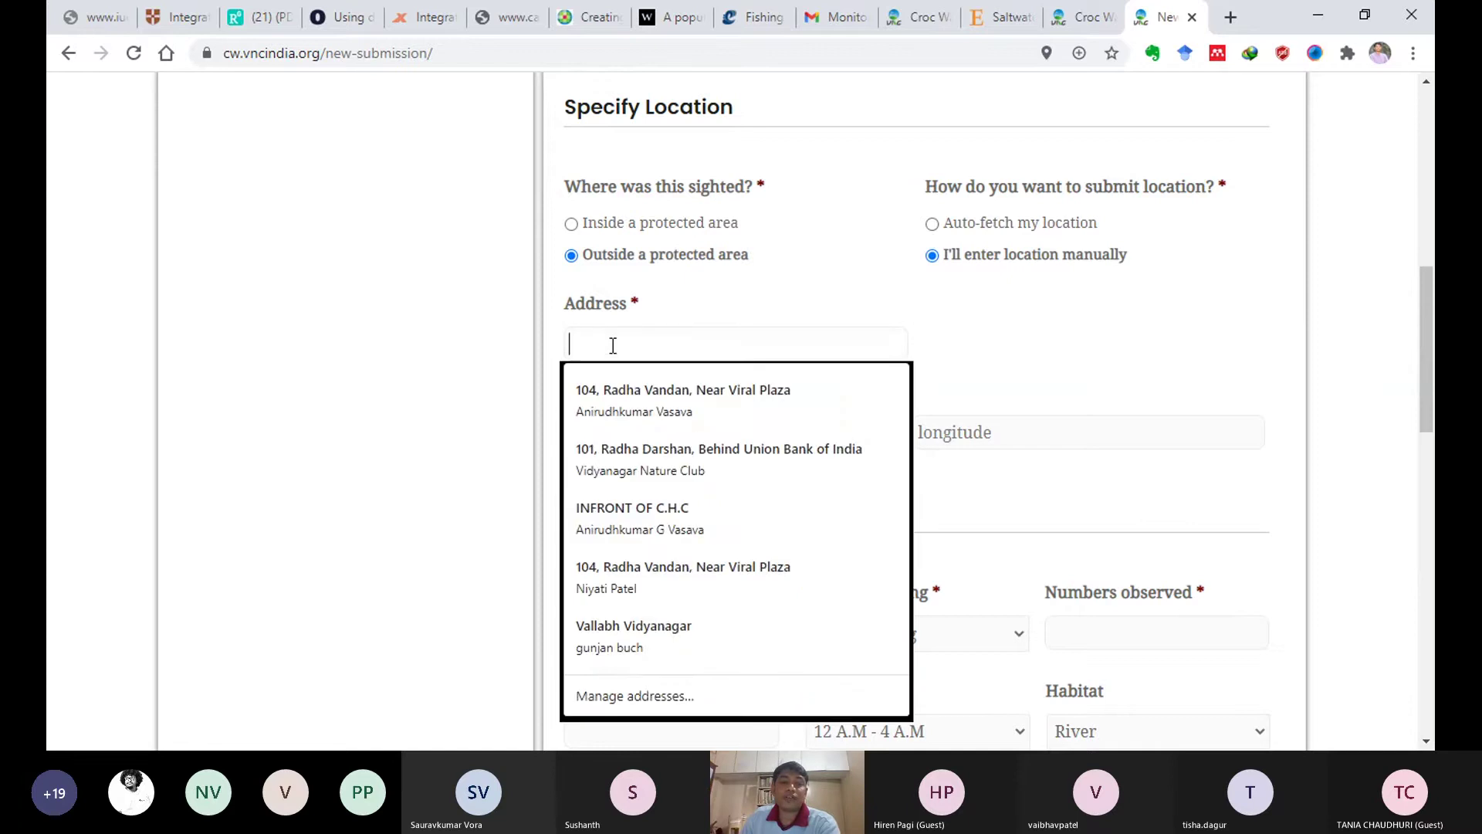
click(664, 426)
click(692, 439)
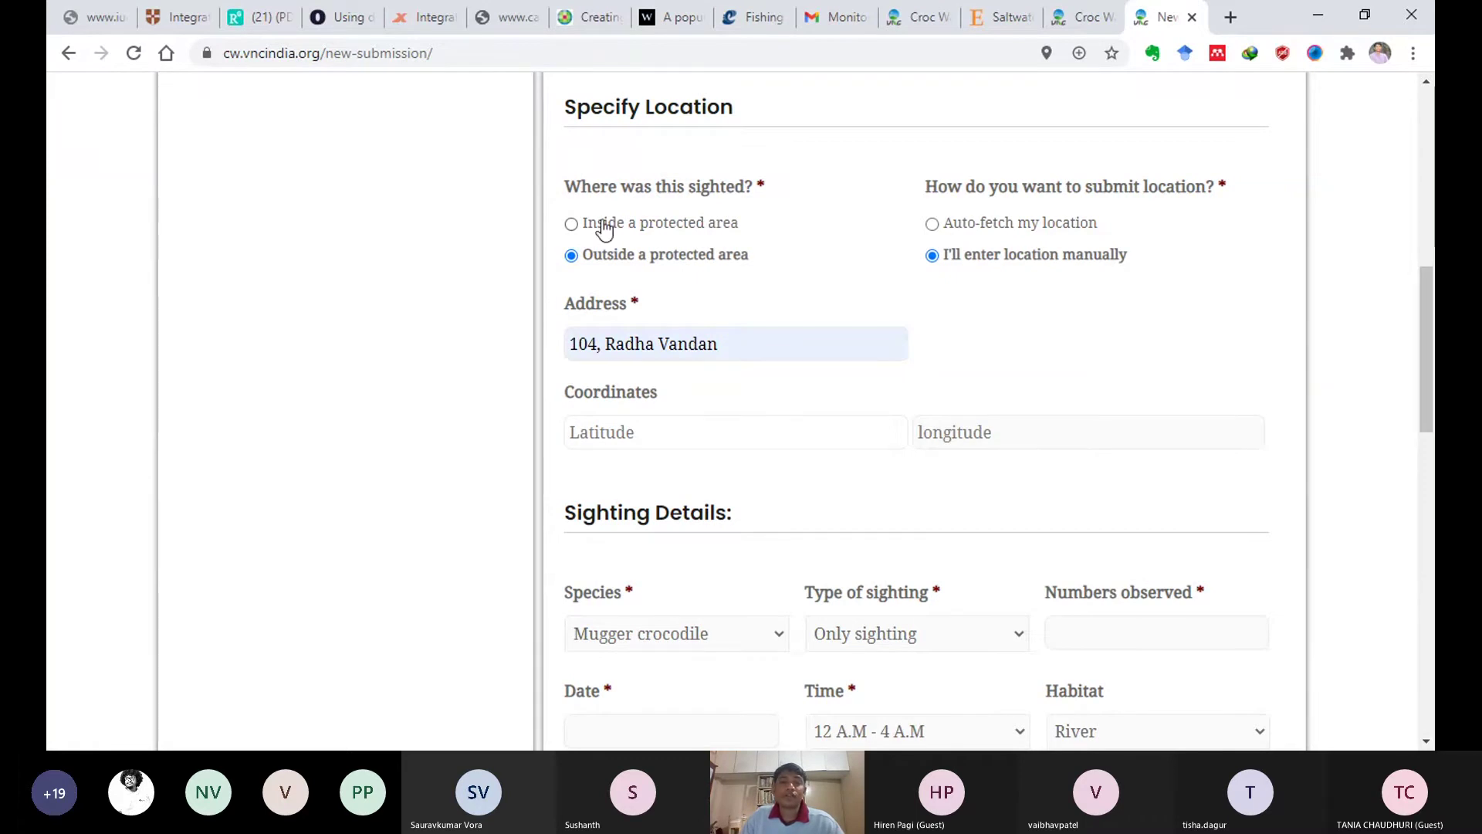
Switch the sighting location to inside a protected area and back to outside a protected area
click(573, 225)
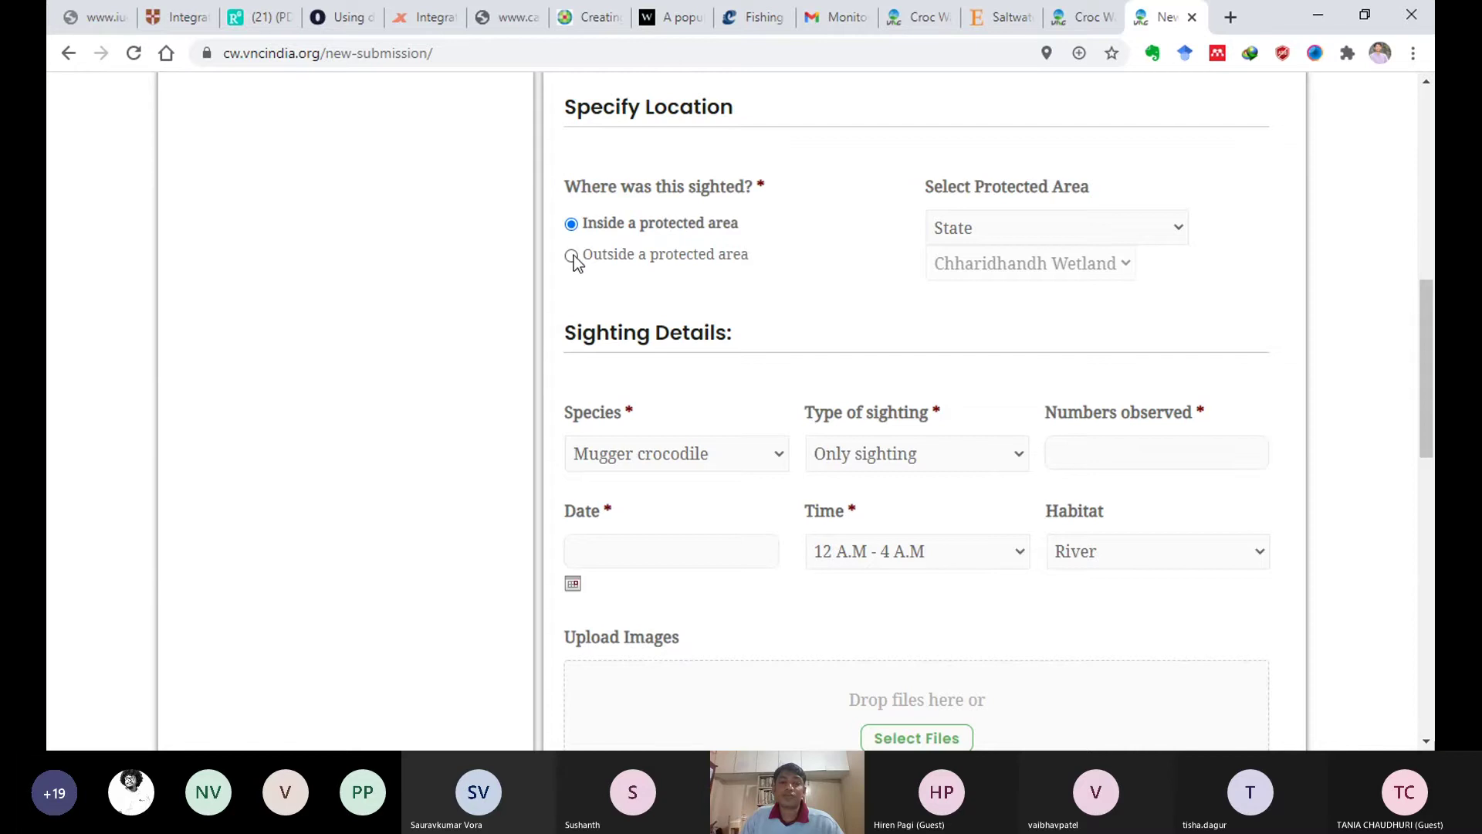
click(571, 256)
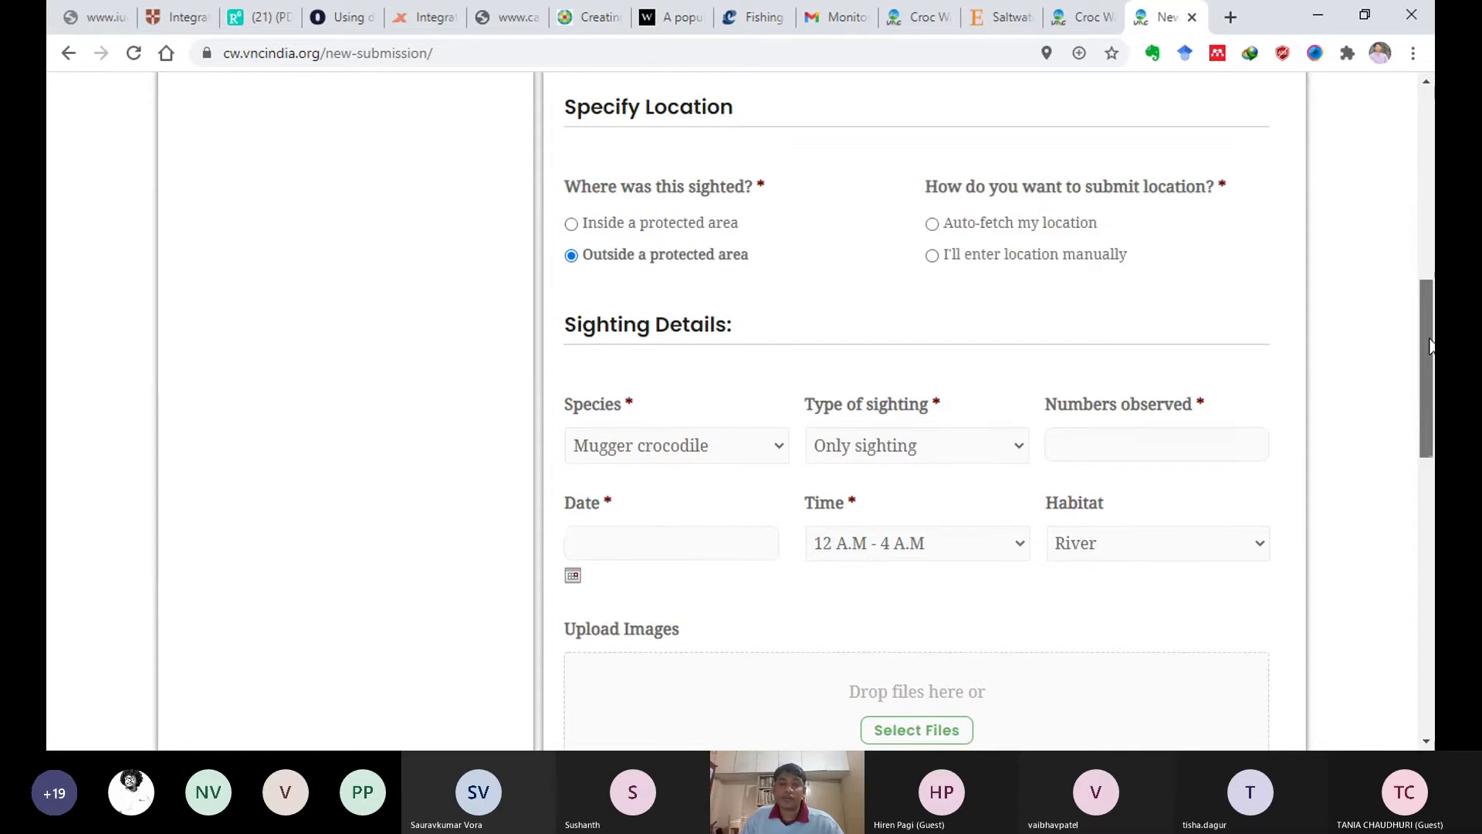
Set the type of sighting to Other and specify it as "sighting"
drag(1429, 345, 1430, 388)
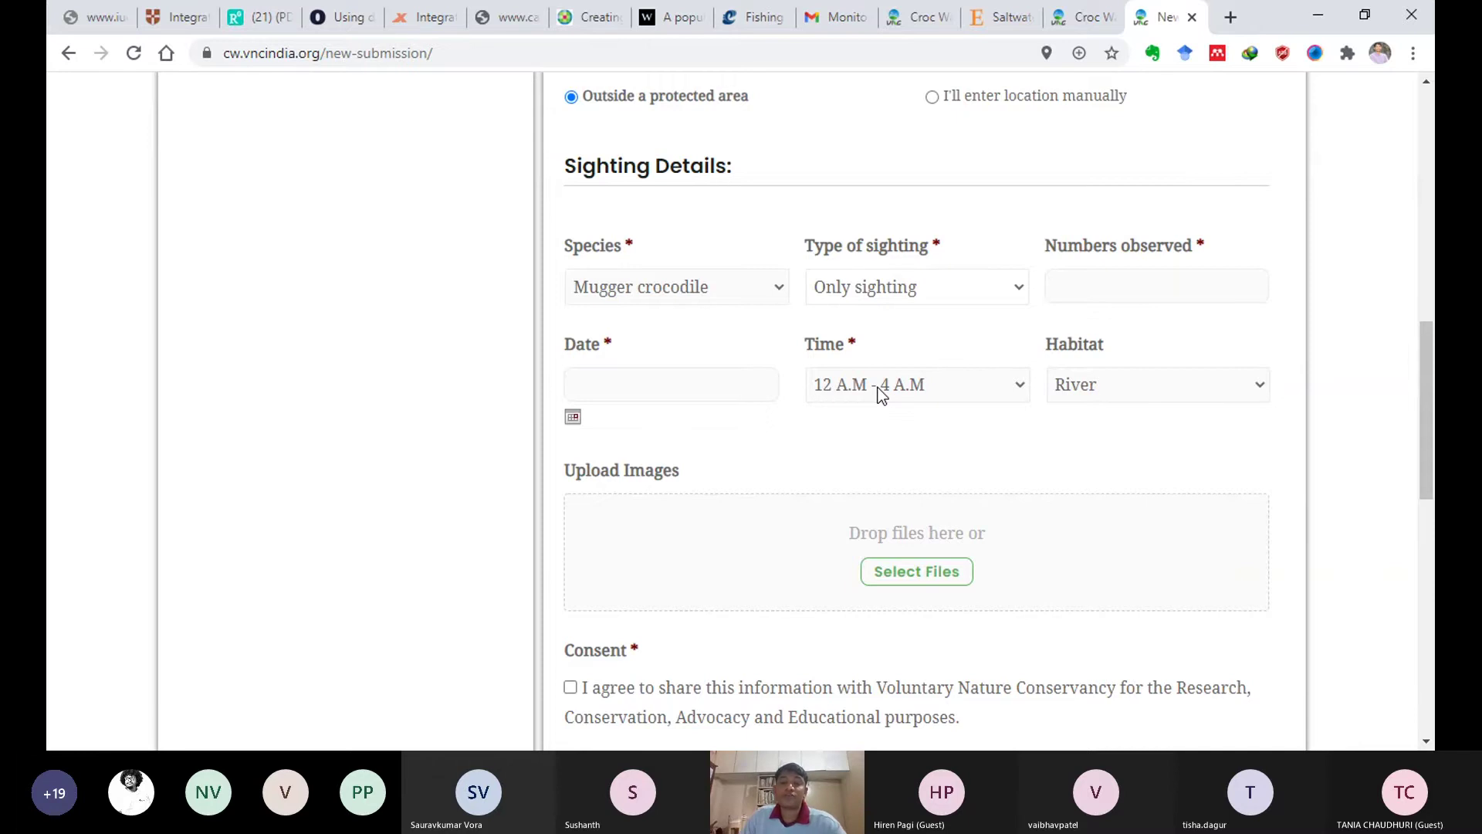
key(Down)
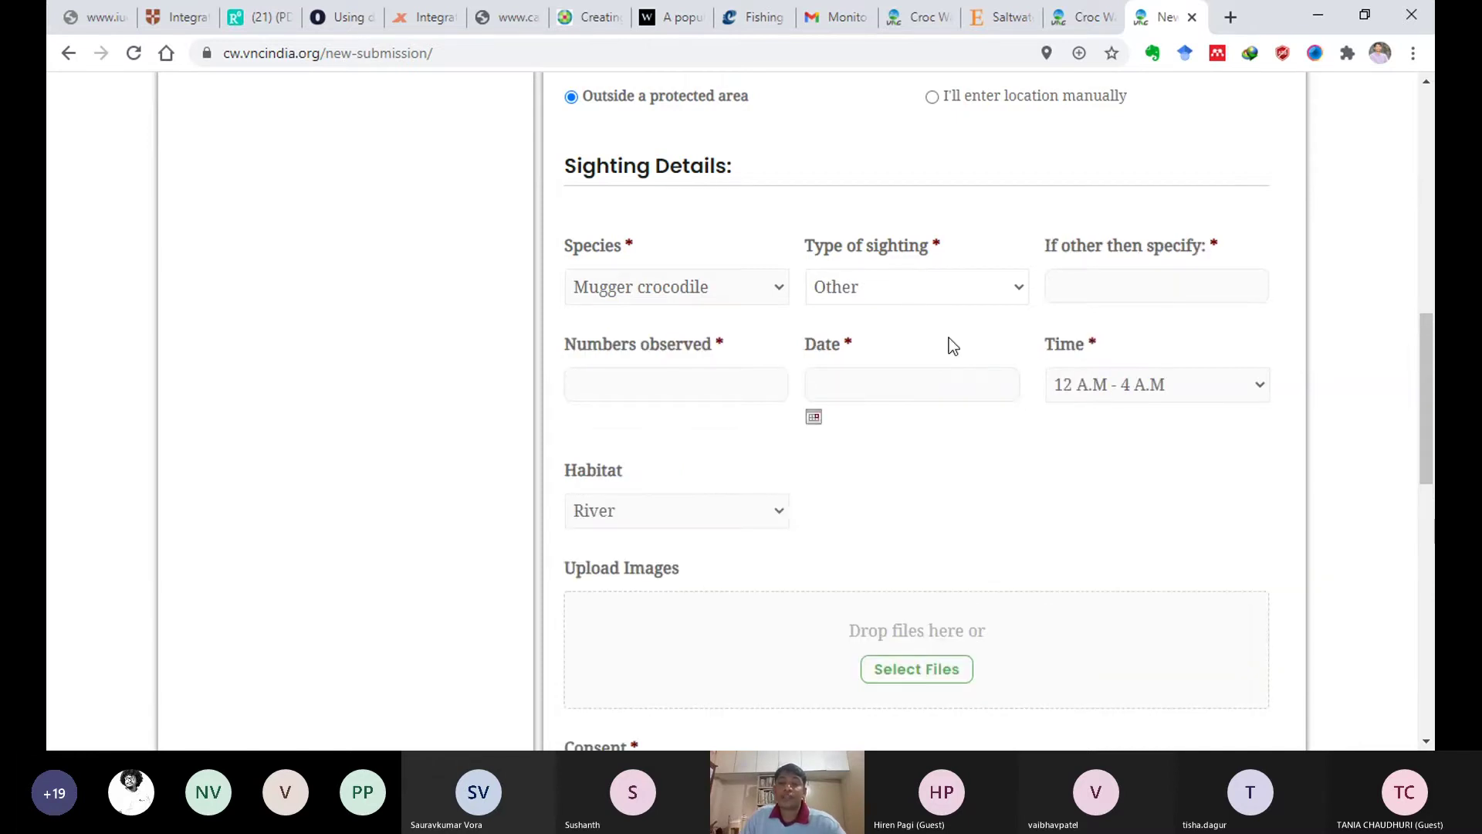
click(1175, 288)
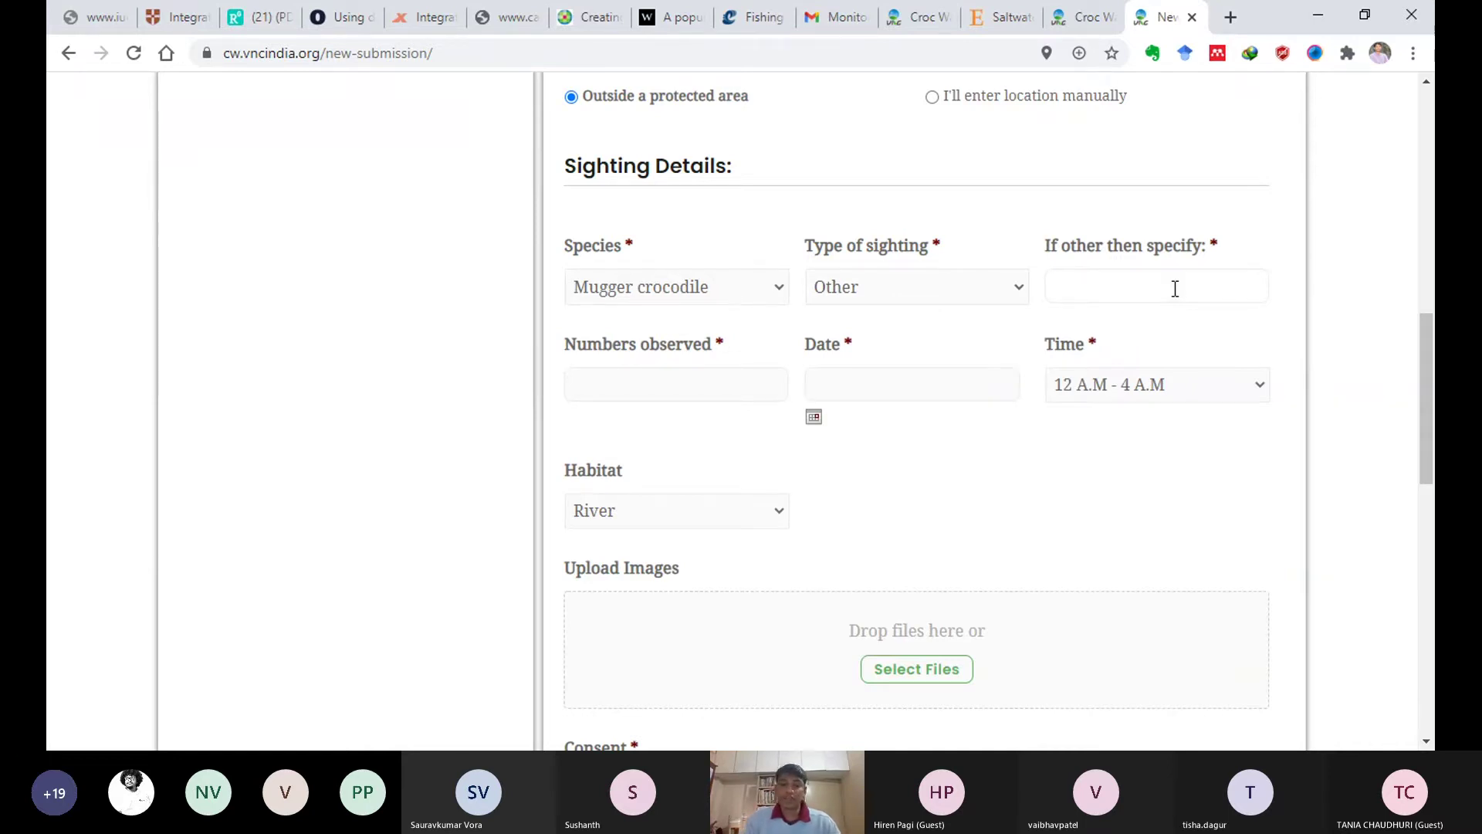
text(a)
key(BackSpace)
text(sighting)
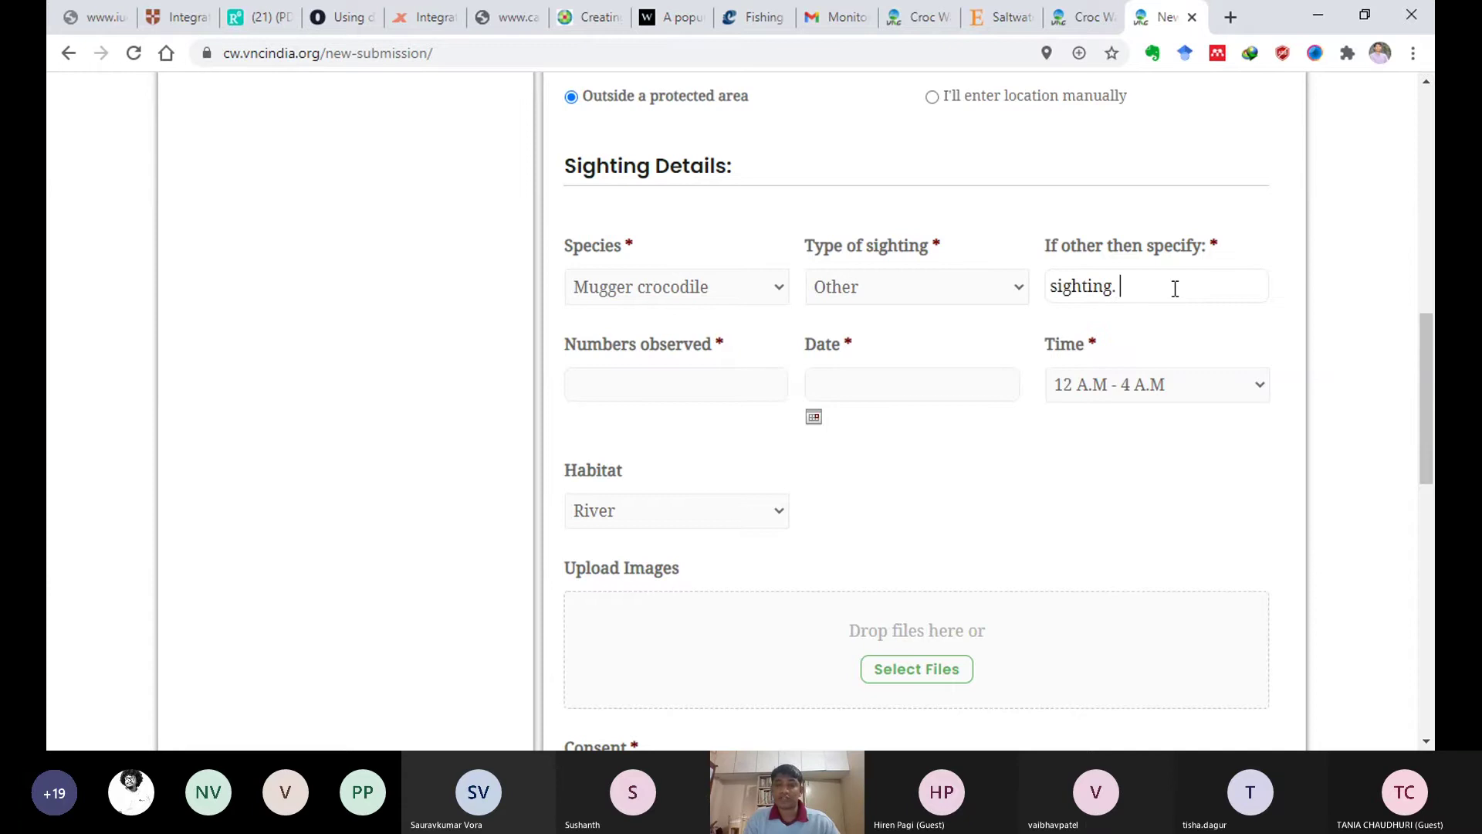
text(.)
key(BackSpace)
key(BackSpace)
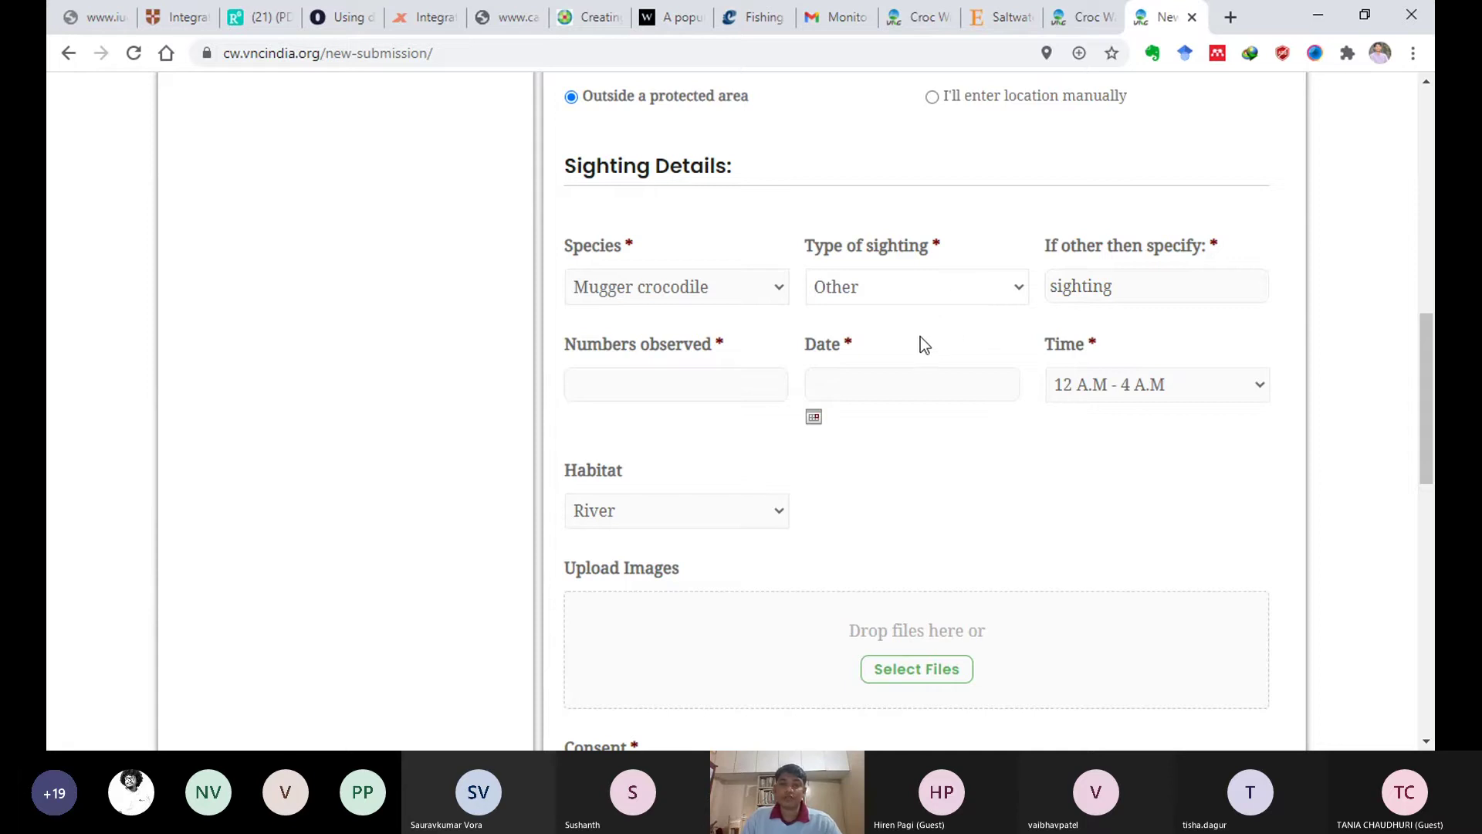
Set the type of sighting to Only sighting and enter 10 as the numbers observed
click(1105, 295)
click(984, 286)
click(927, 318)
click(1137, 292)
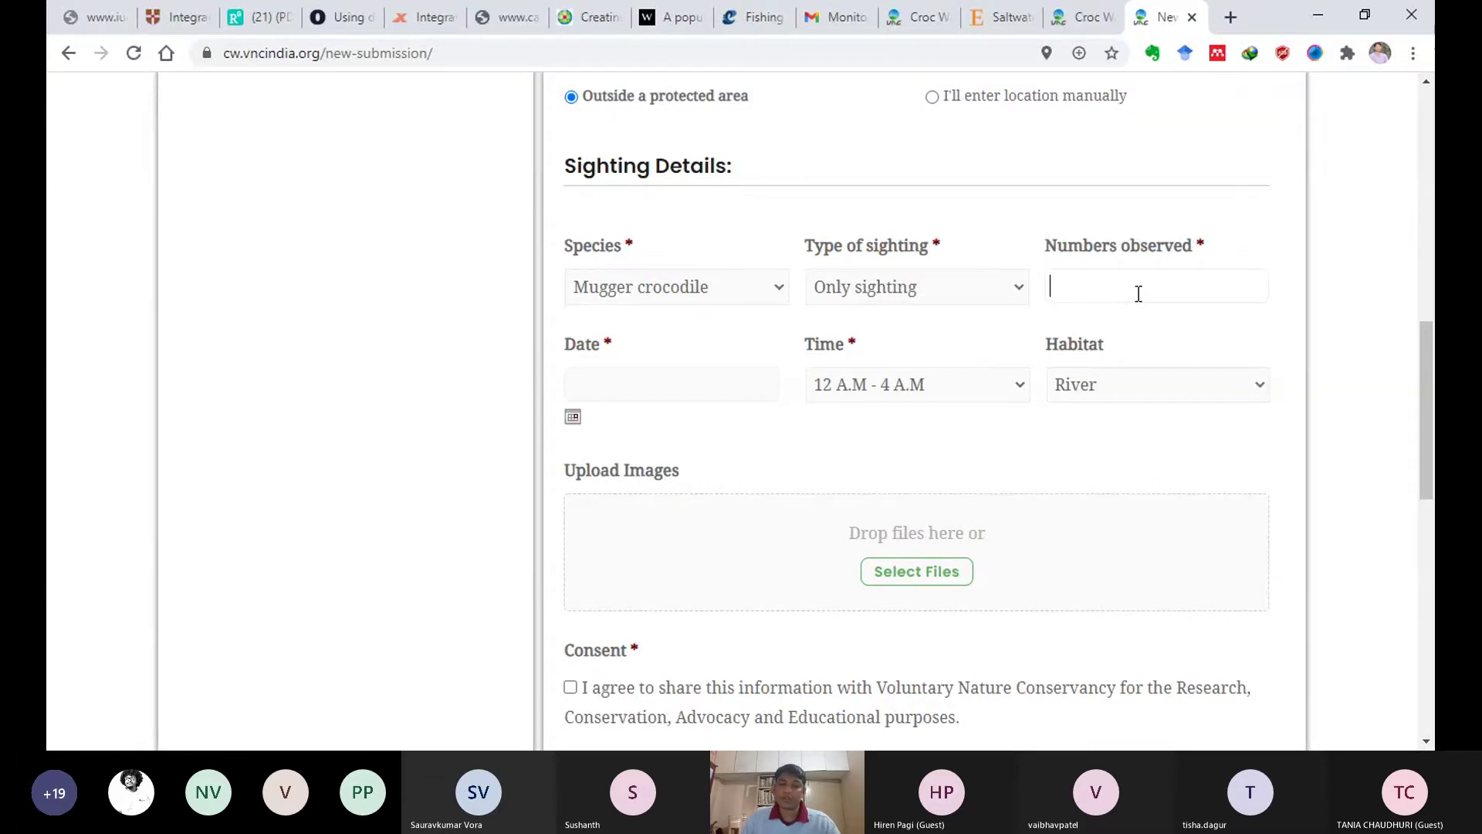
text(10)
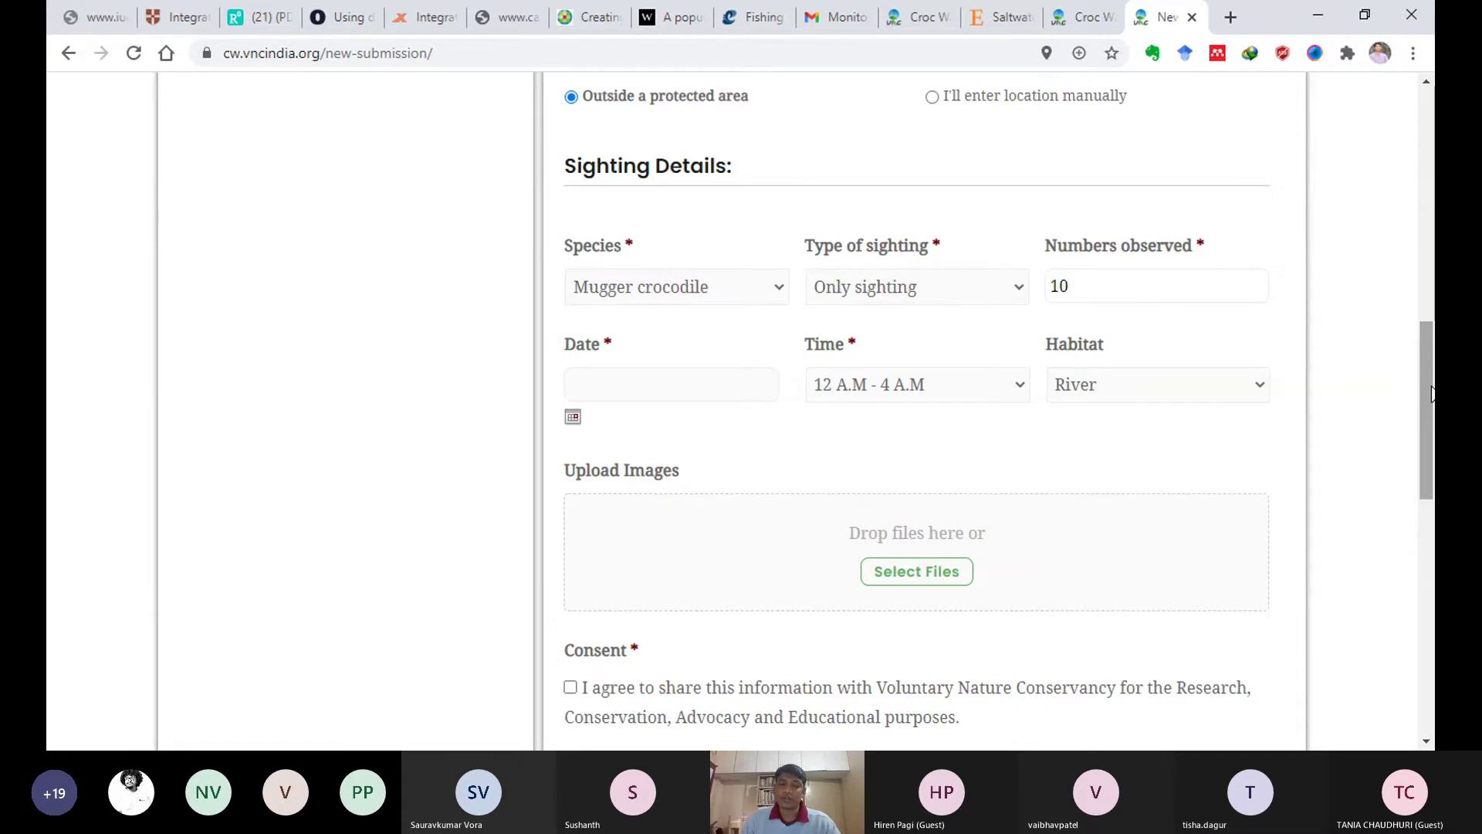
Fill in the sighting's date as 01/01/2021, time as 12 P.M - 4 P.M and habitat as Pond/Lake
click(574, 417)
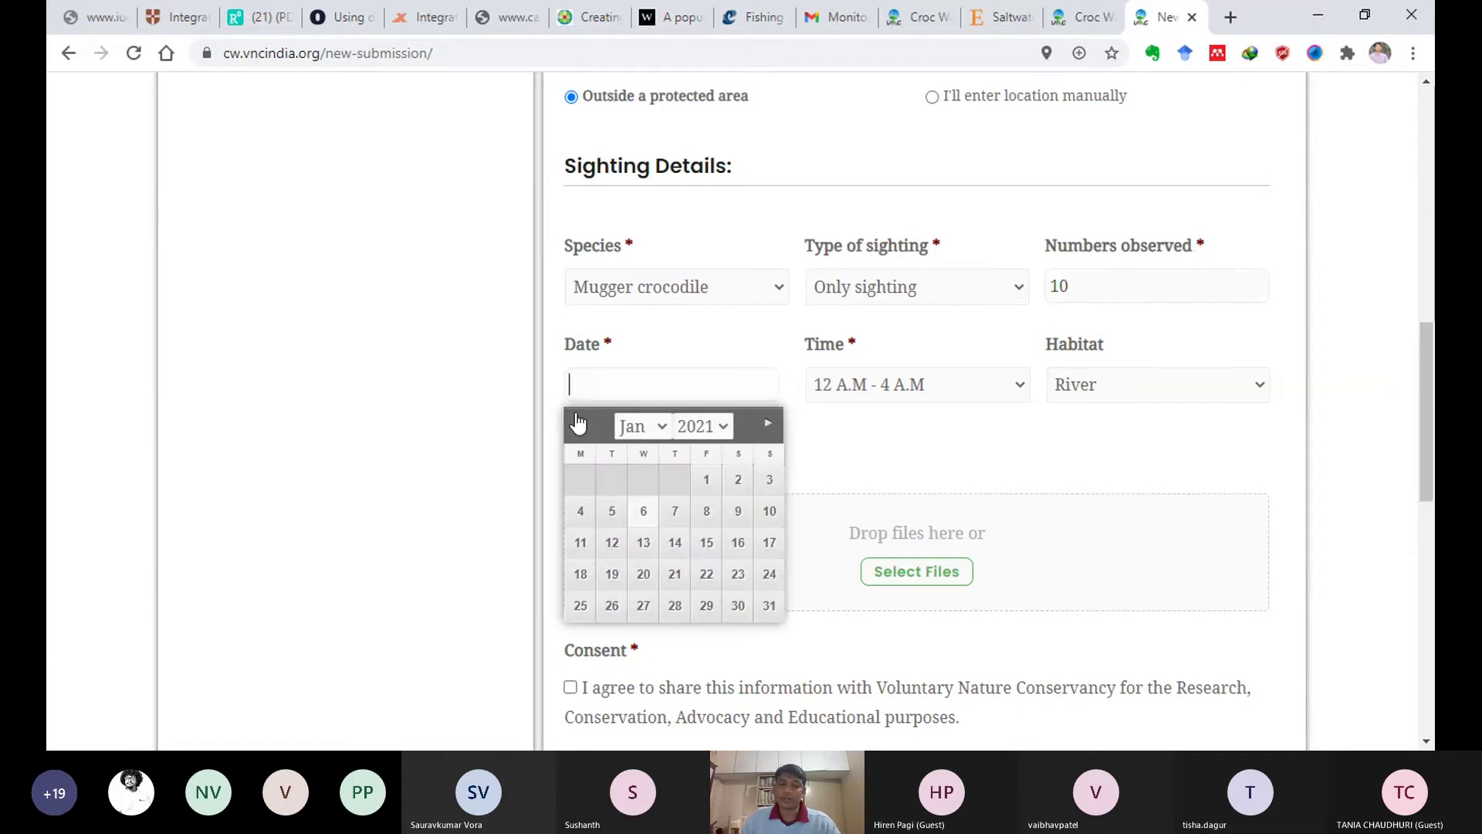
click(706, 490)
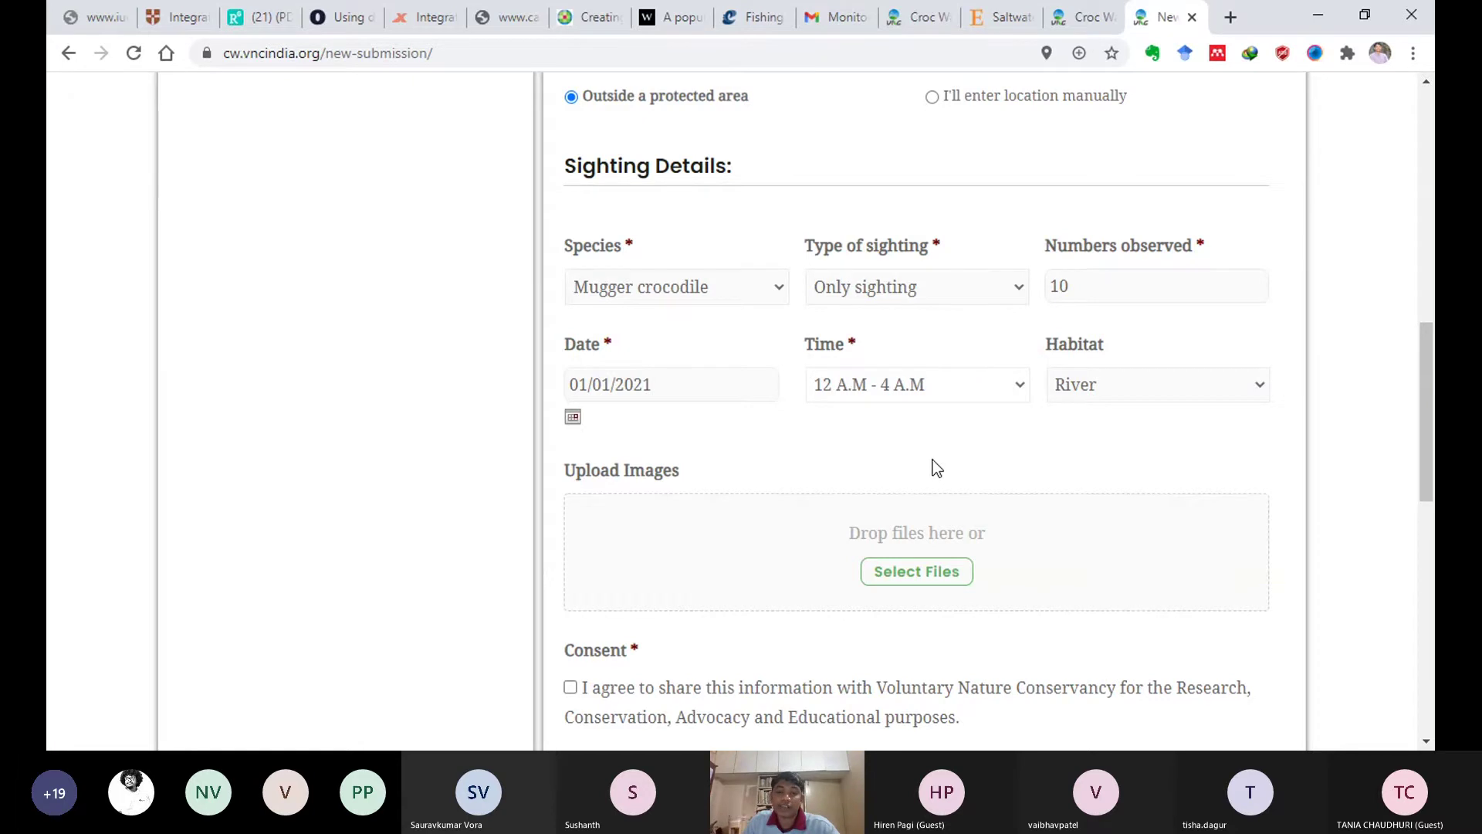
click(932, 489)
click(1105, 529)
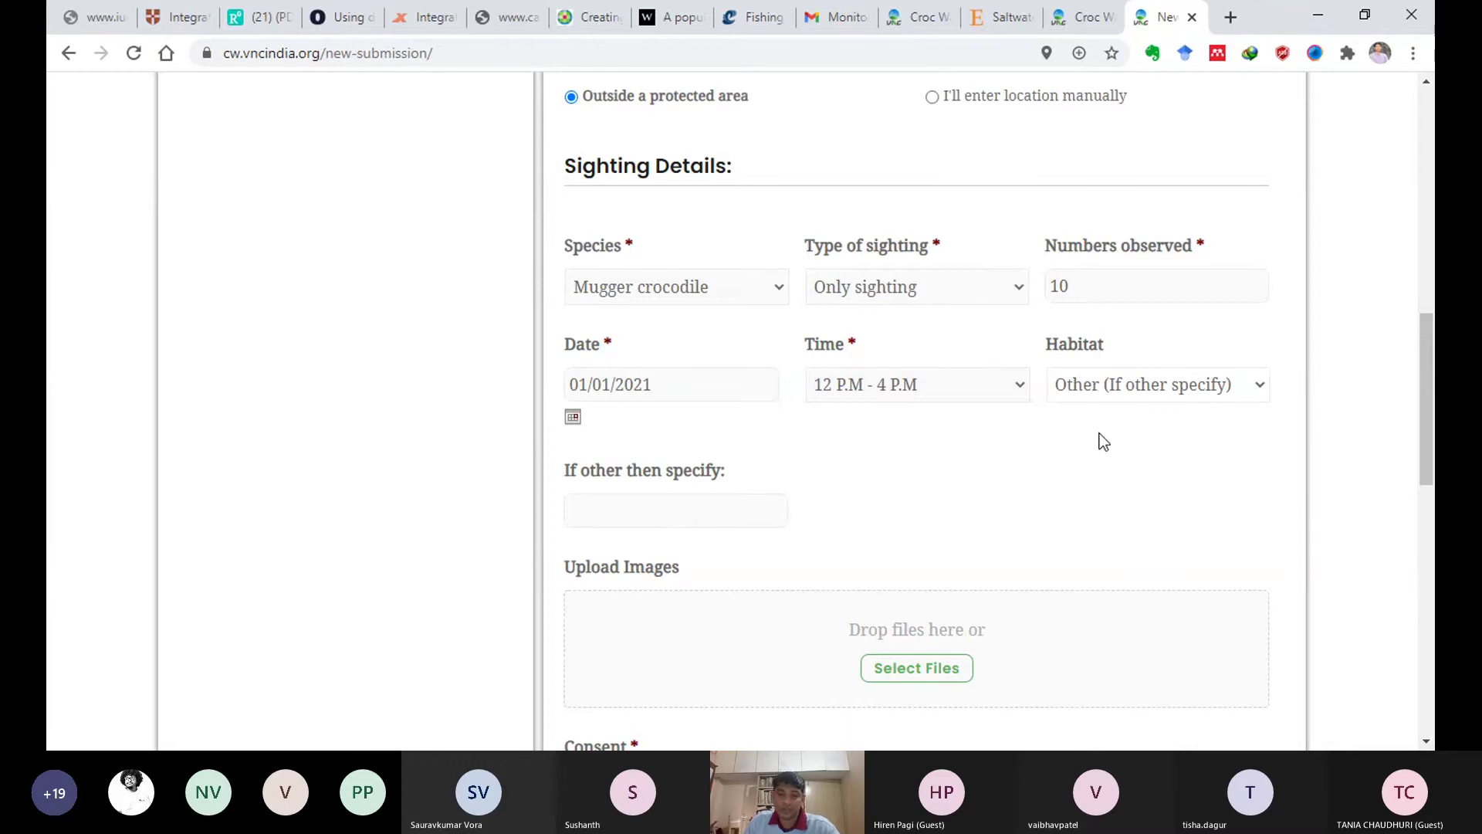
key(Up)
Agree to share the information with Voluntary Nature Conservancy and submit the observation
scroll(1426, 502, down, 5)
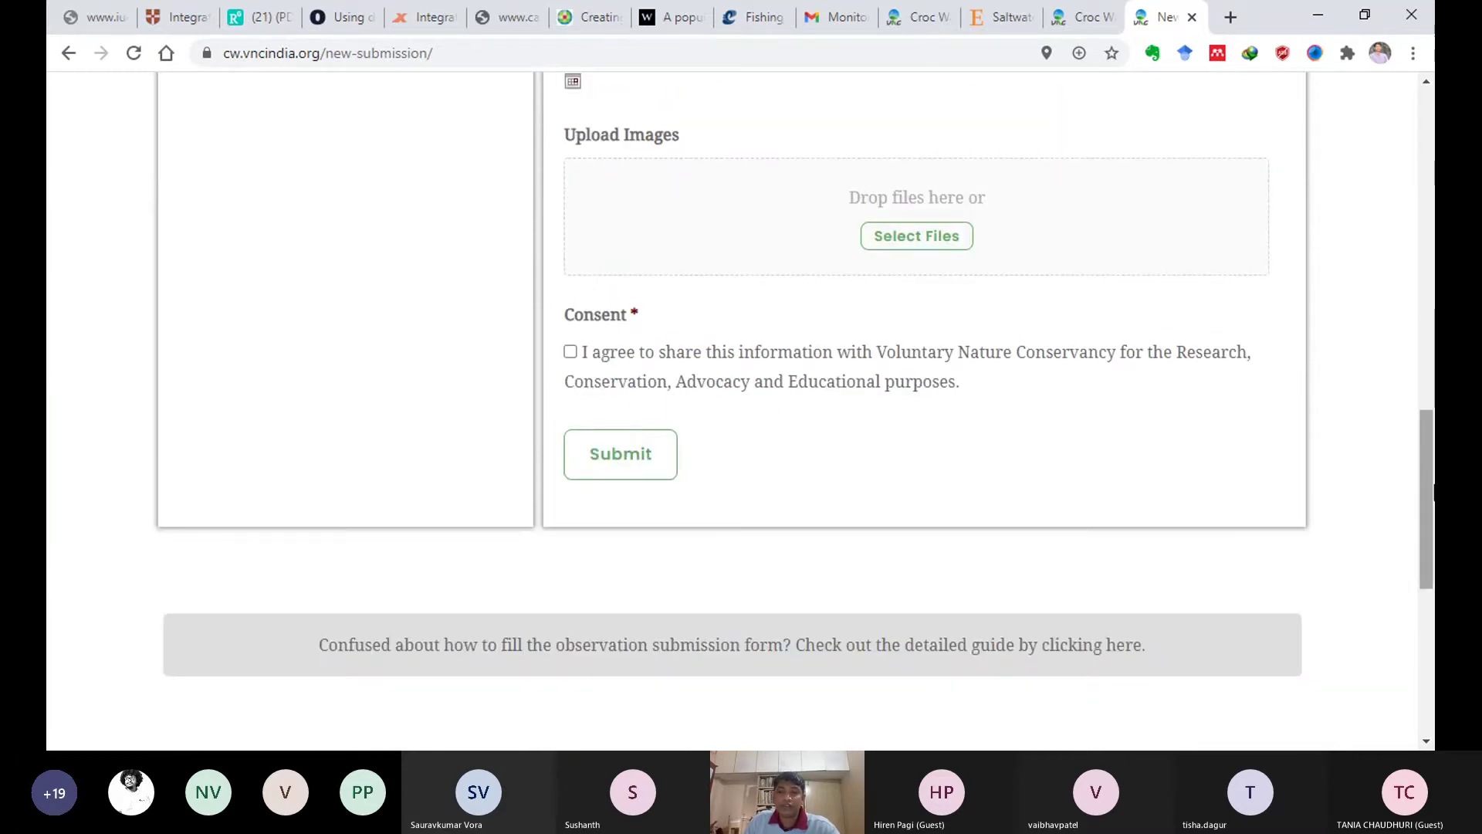
scroll(1428, 502, up, 2)
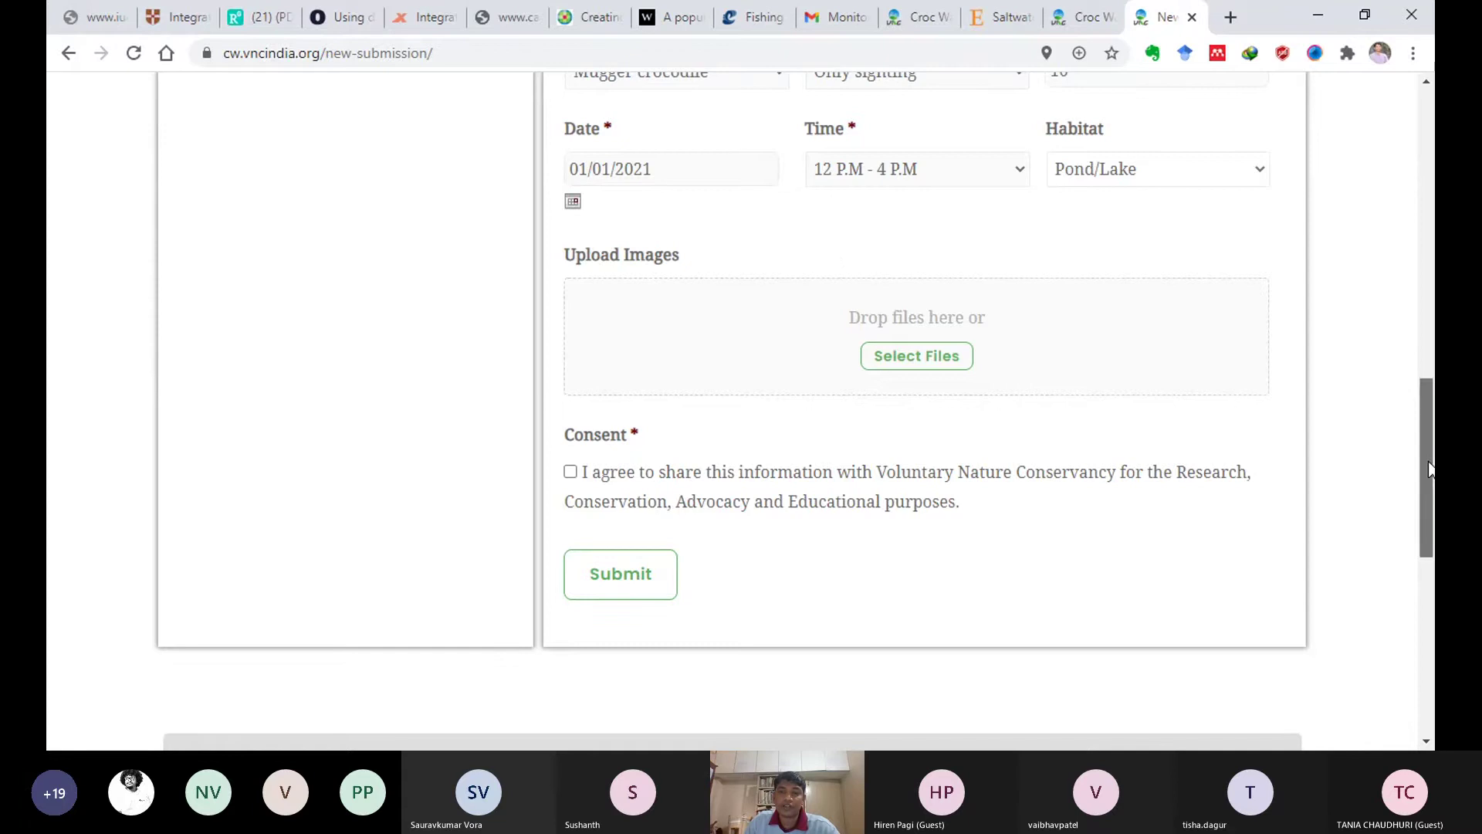
scroll(1429, 467, down, 2)
click(571, 327)
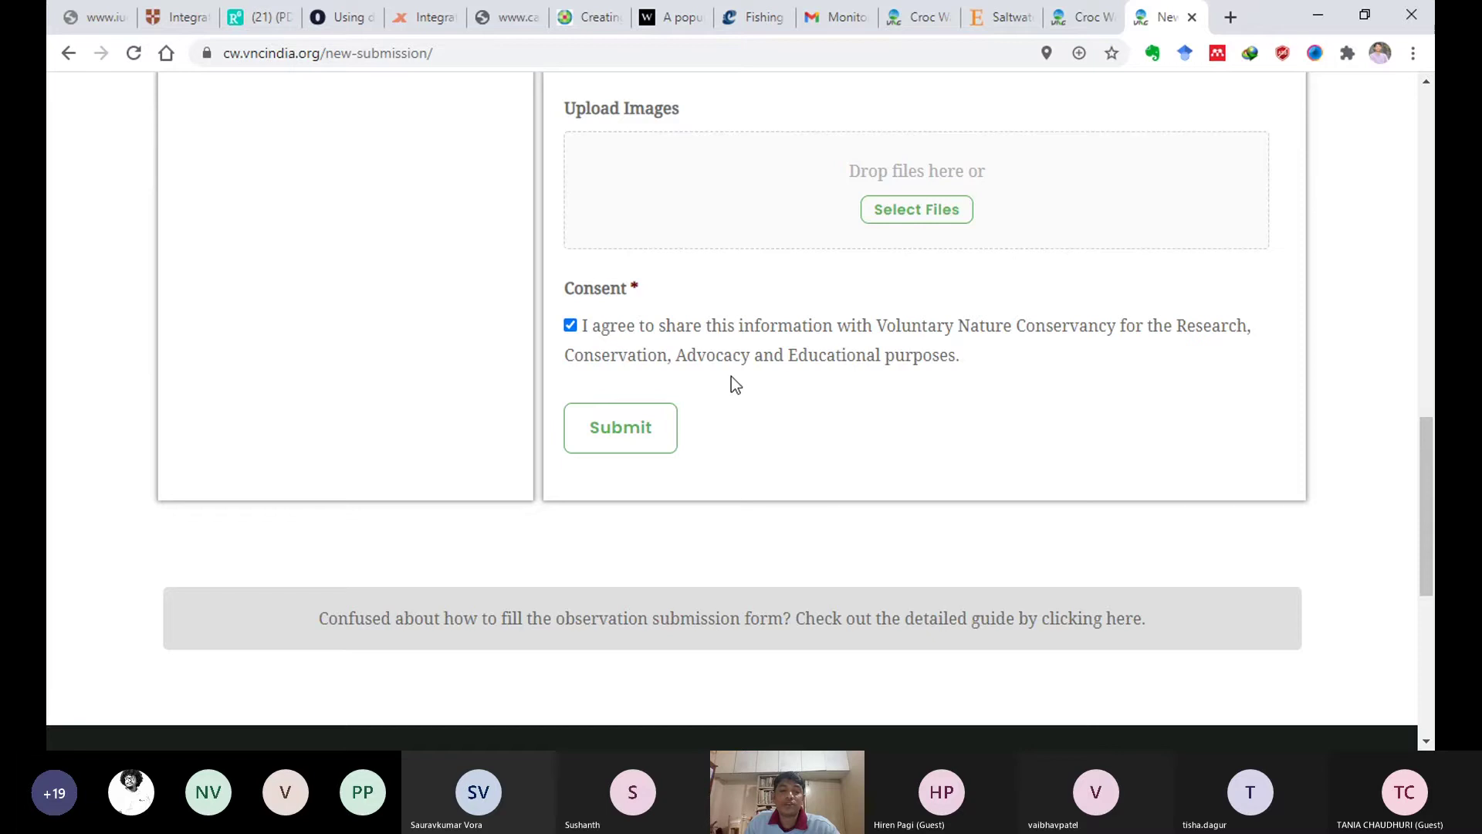
click(657, 446)
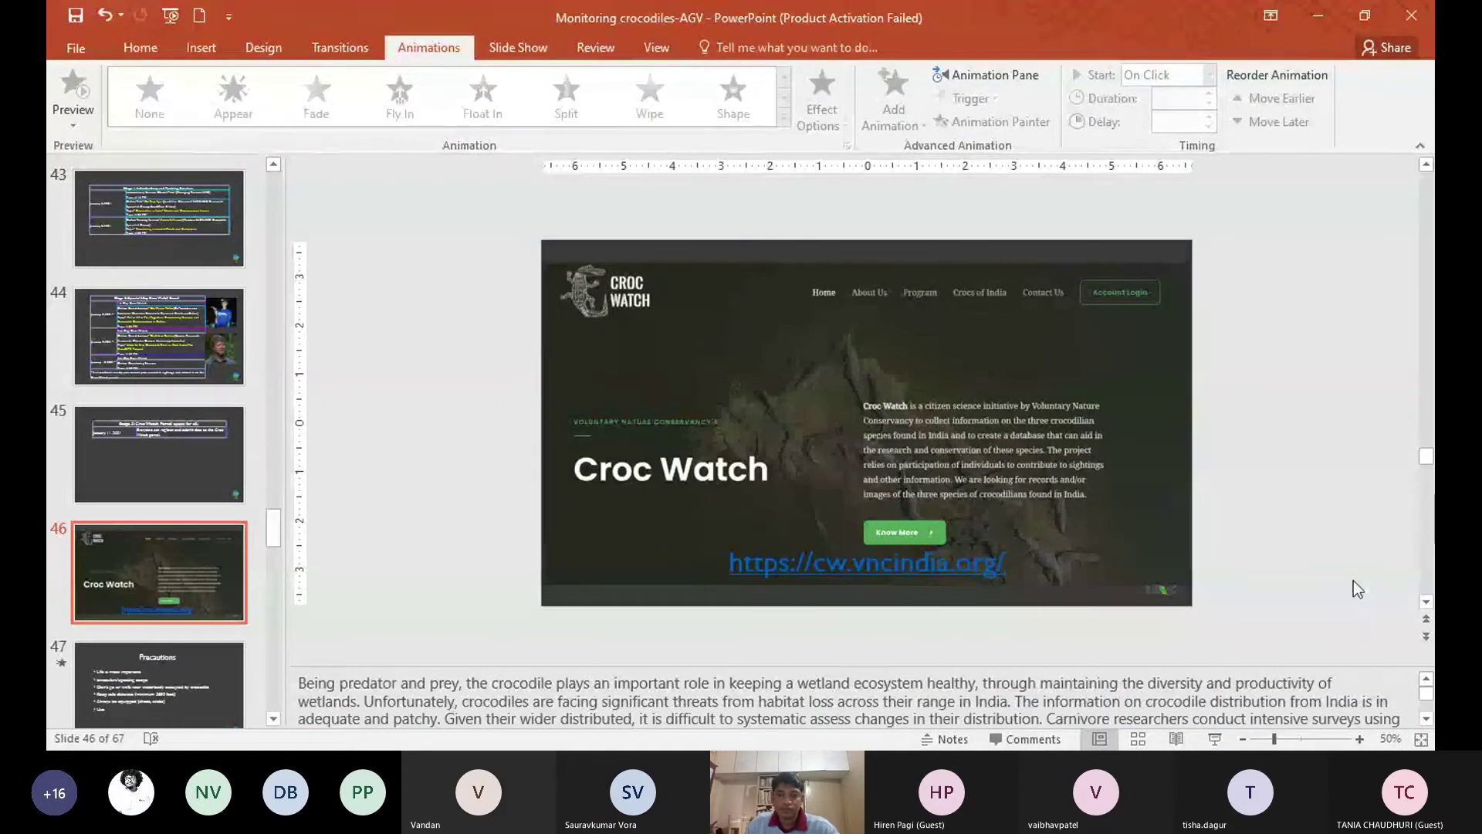
Start the PowerPoint slide show from the Croc Watch slide and advance to the Precautions slide
click(1216, 740)
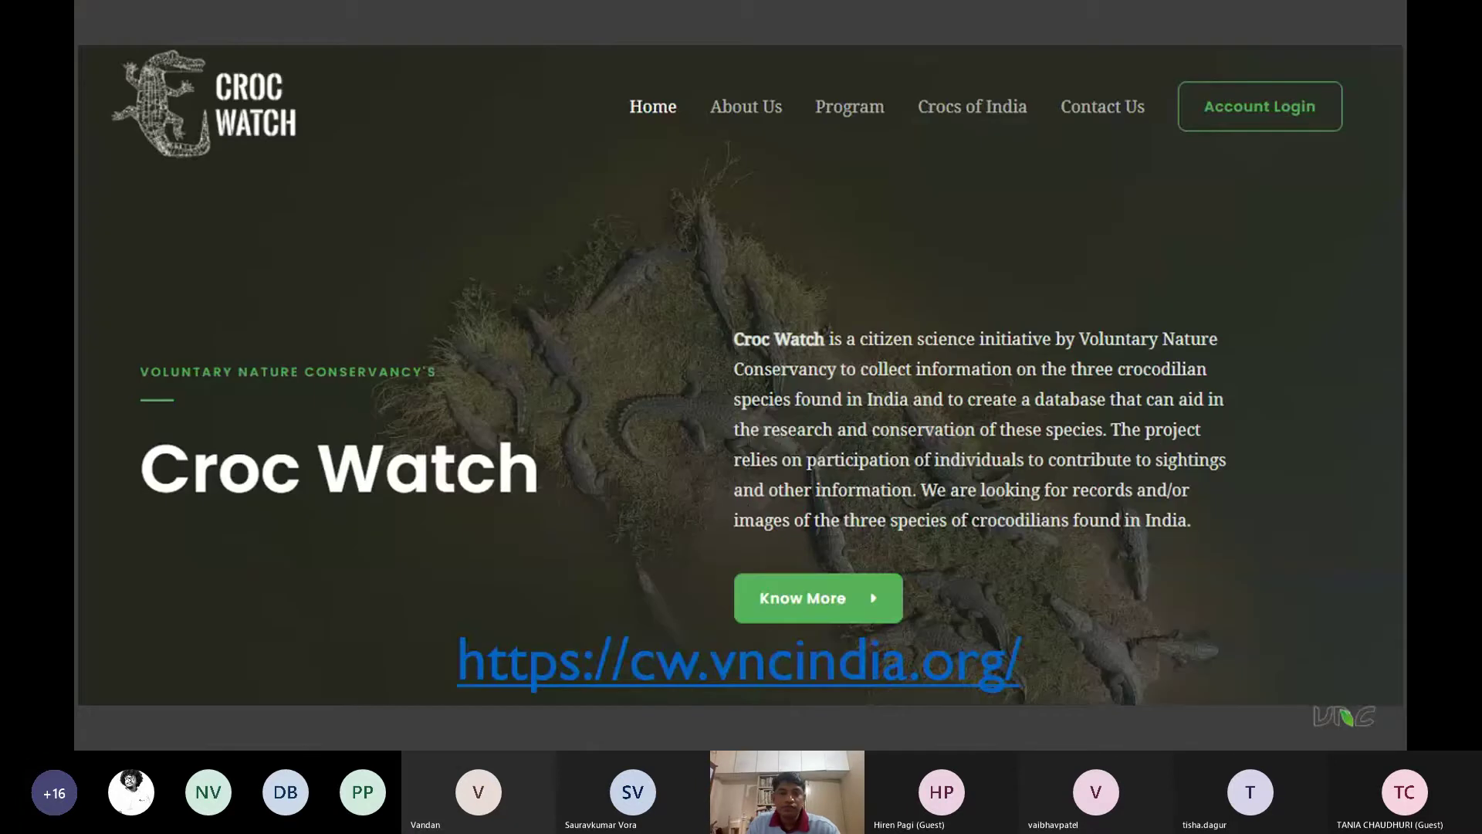
key(Right)
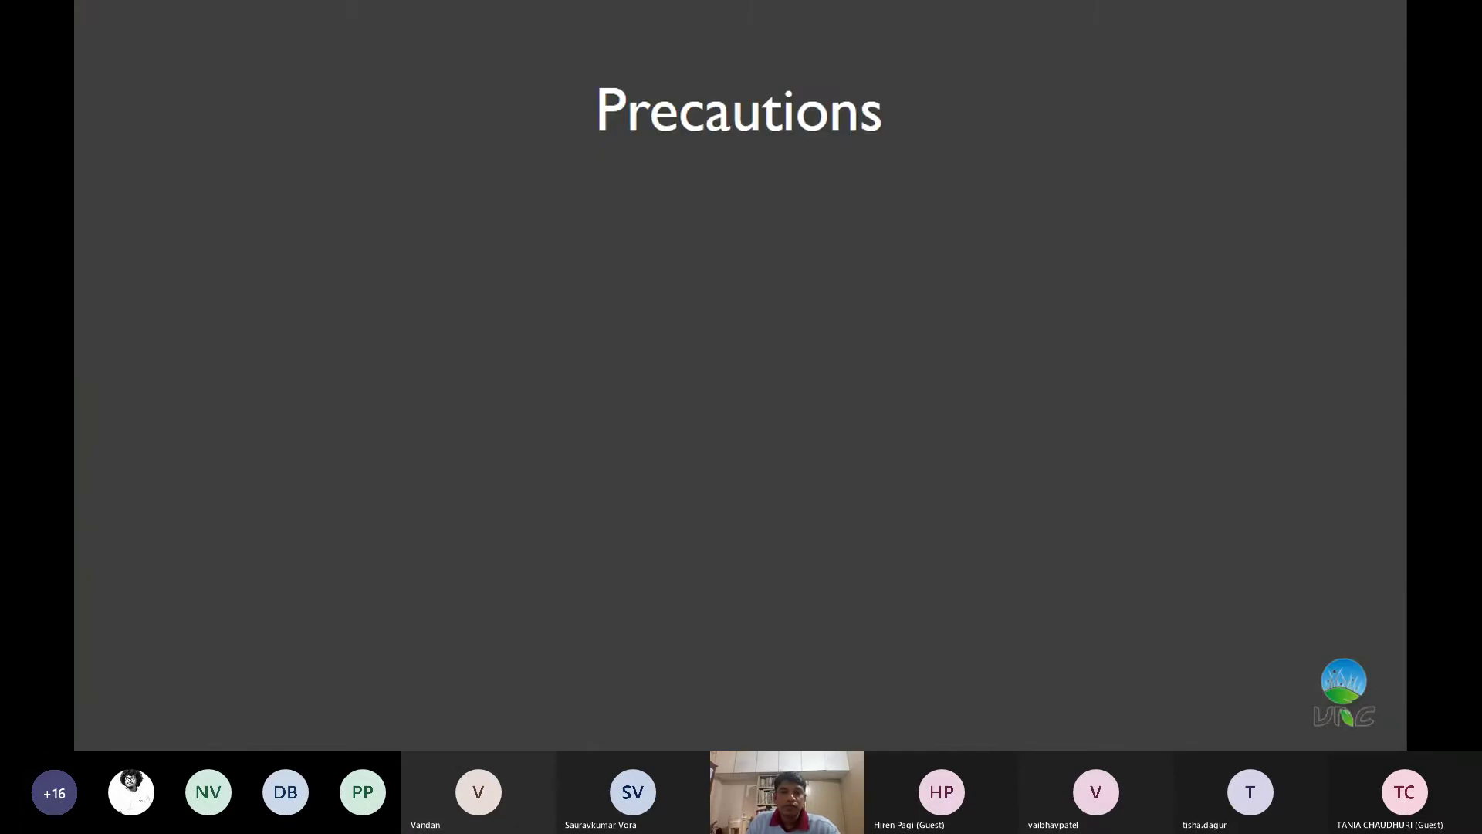